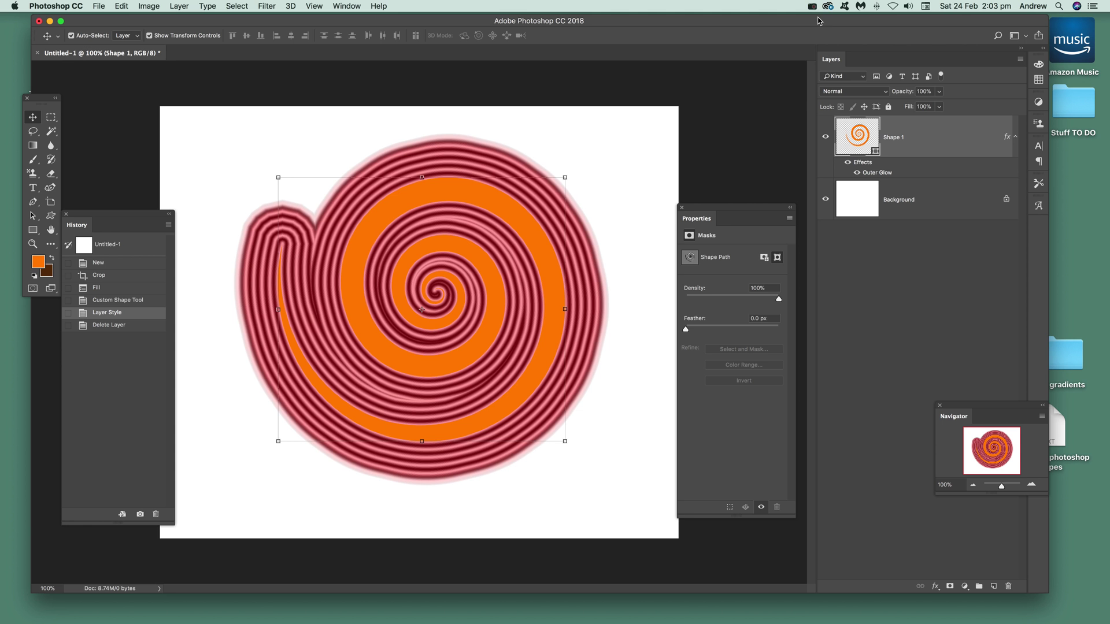
Step: Delete the spiral layer Shape 1, leaving only the white Background layer
{"action": "left_click", "coordinate": [1009, 586]}
{"action": "left_click", "coordinate": [649, 214]}
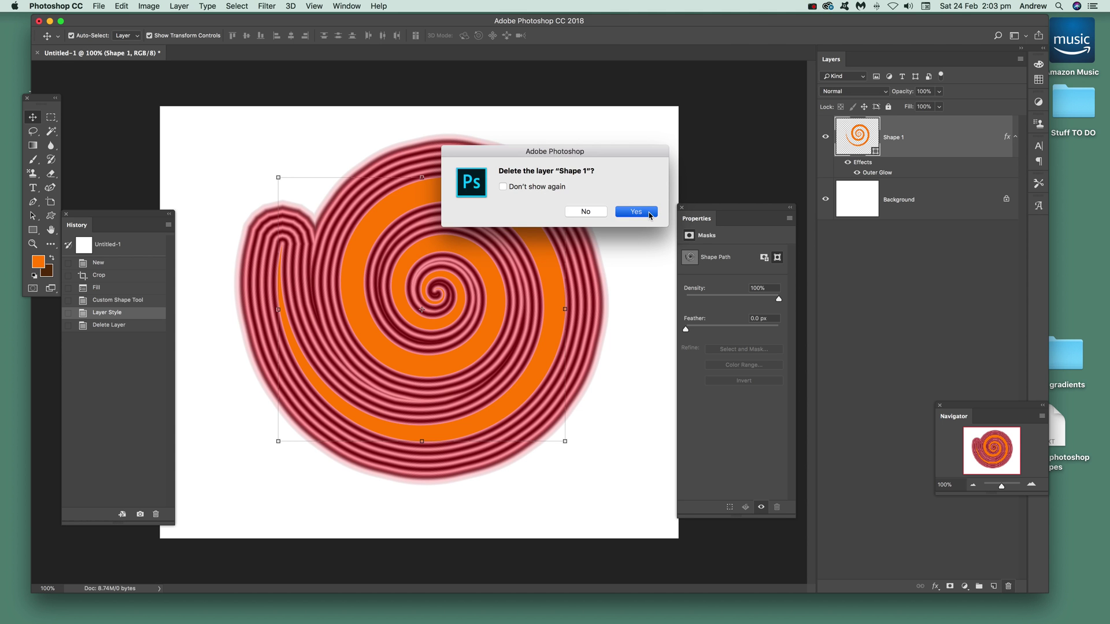
Step: Draw a large orange ellipse, Ellipse 1 (999 × 1058 px), with the Ellipse Tool
{"action": "left_click", "coordinate": [51, 218]}
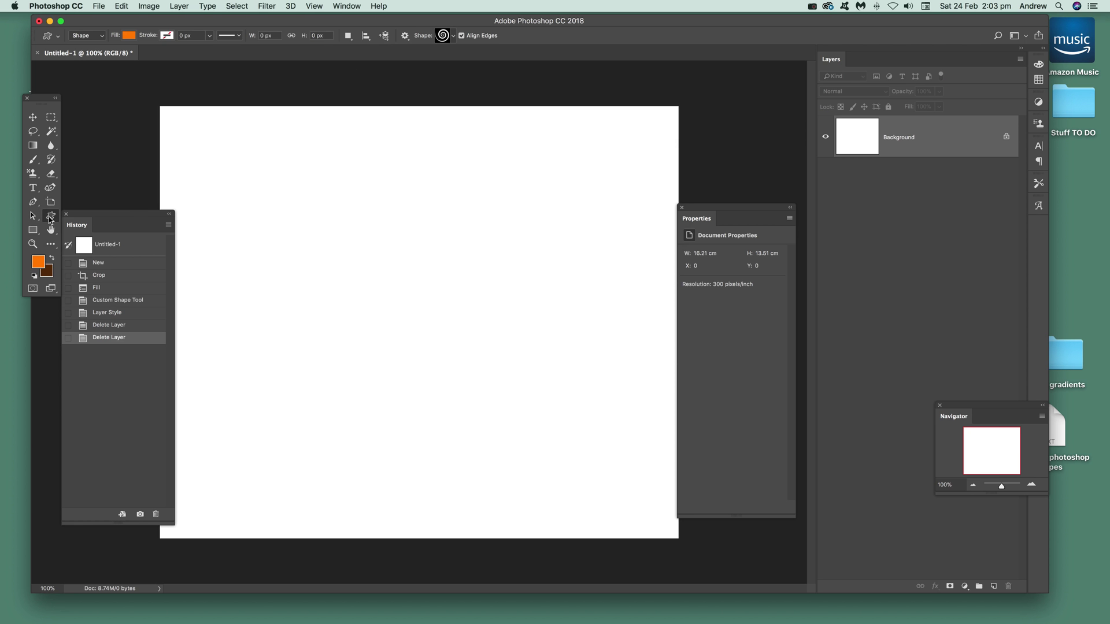
{"action": "left_click", "coordinate": [33, 230]}
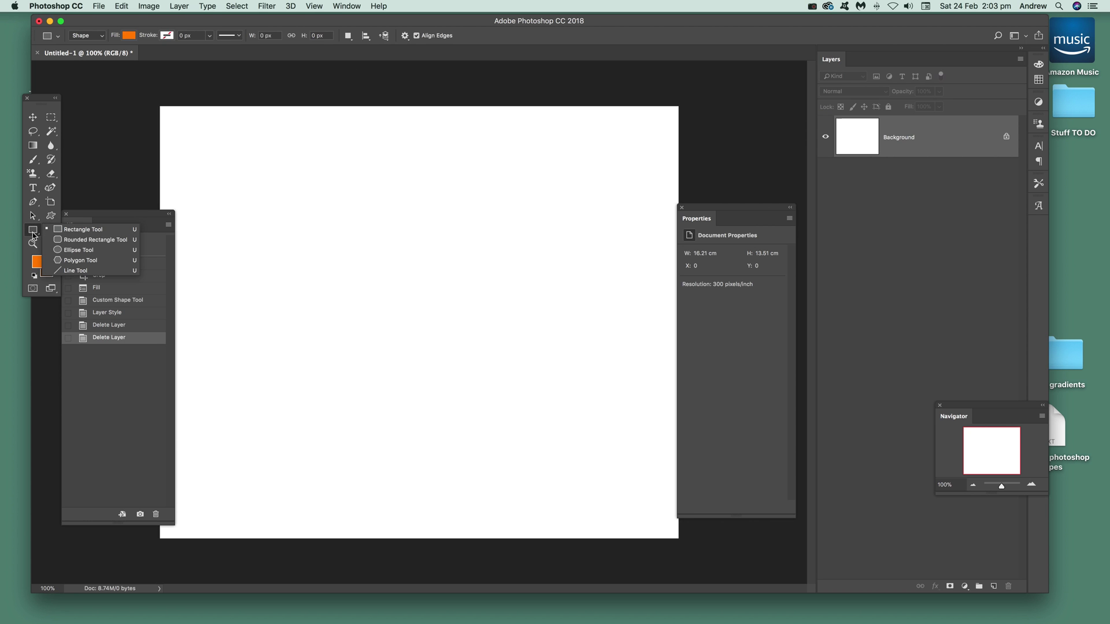
{"action": "left_click", "coordinate": [70, 251]}
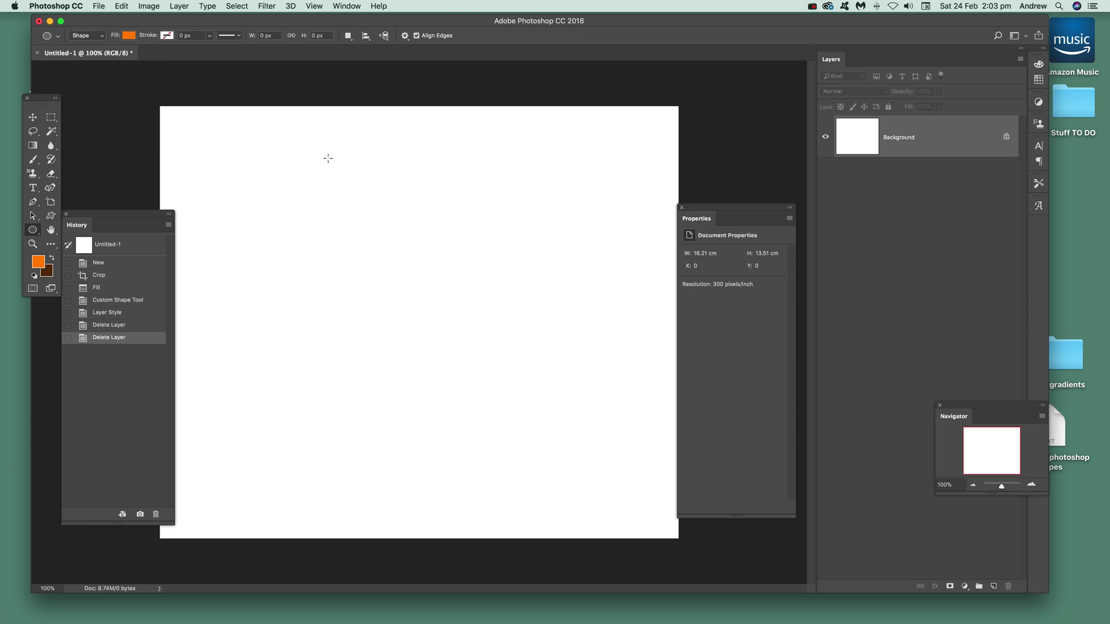
{"action": "left_click_drag", "start_coordinate": [256, 168], "coordinate": [527, 455]}
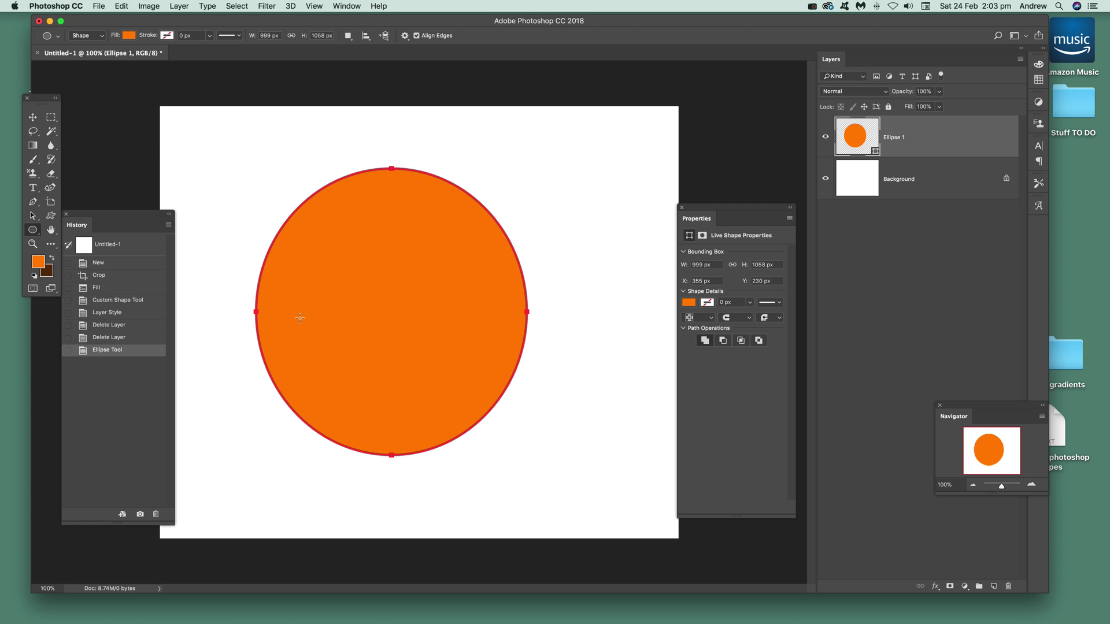
Step: Add an Outer Glow layer style to Ellipse 1 with the dialog moved clear of the circle
{"action": "left_click", "coordinate": [180, 8]}
{"action": "mouse_move", "coordinate": [196, 121]}
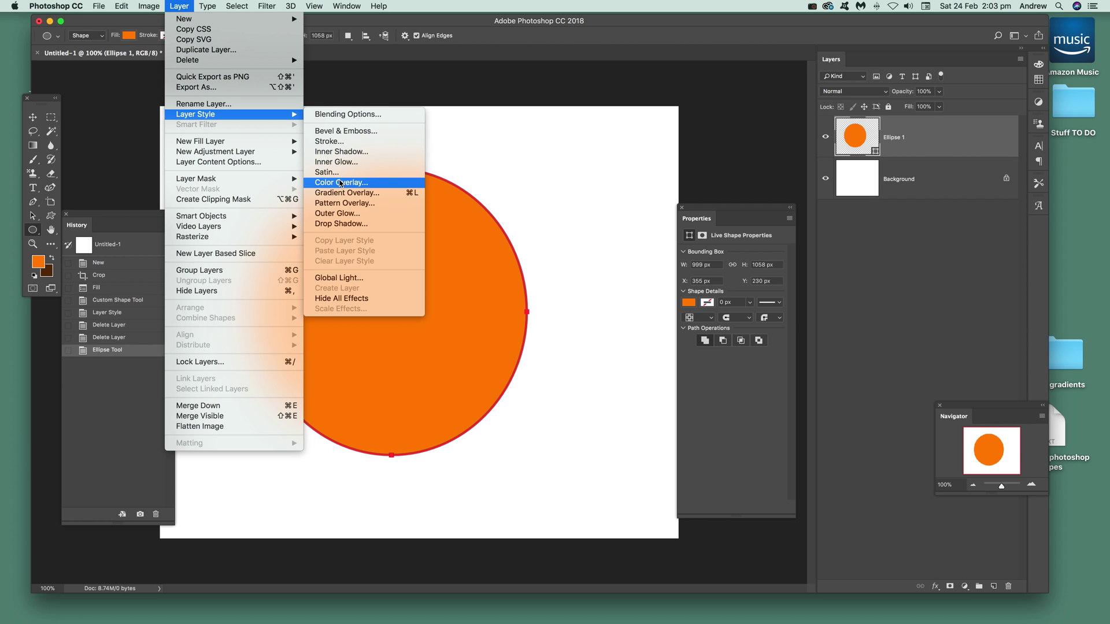
{"action": "left_click", "coordinate": [338, 213]}
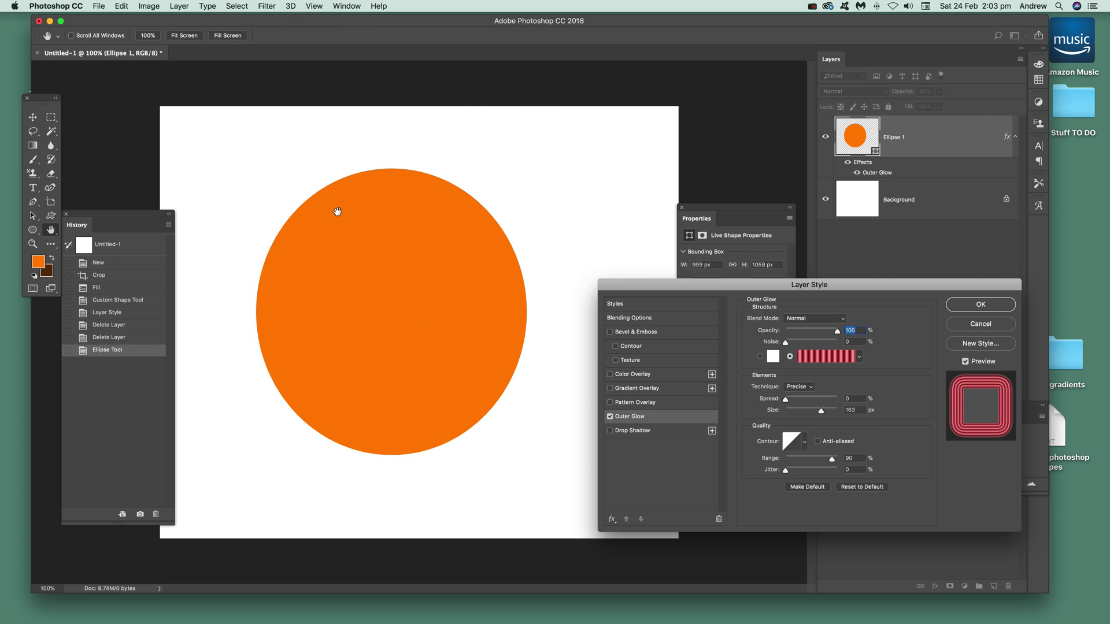
{"action": "left_click_drag", "start_coordinate": [778, 288], "coordinate": [659, 202]}
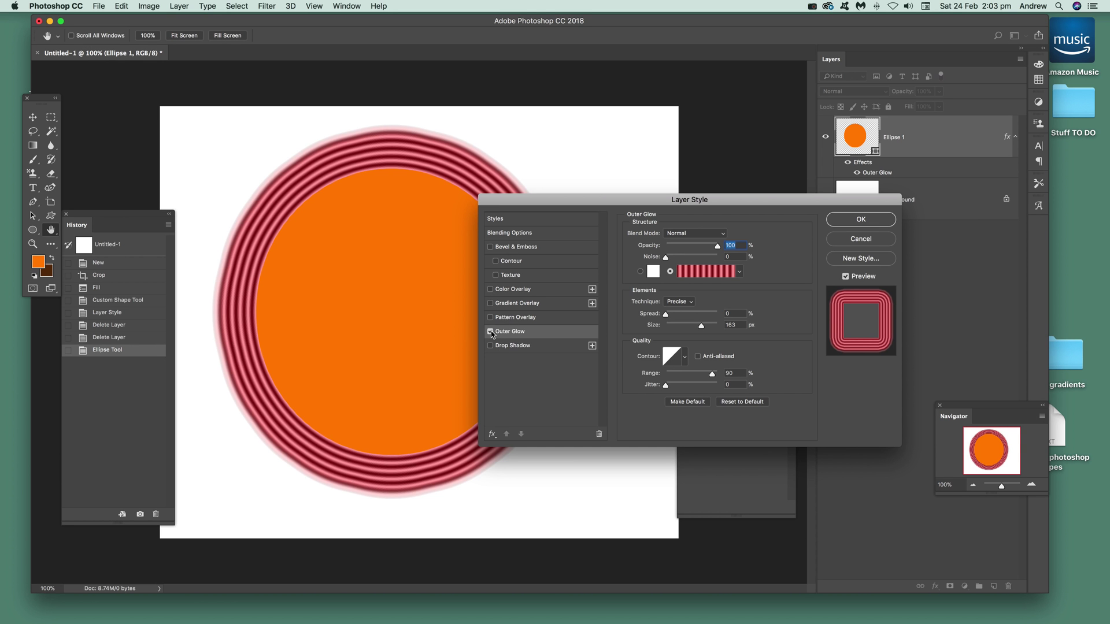
{"action": "left_click", "coordinate": [740, 273]}
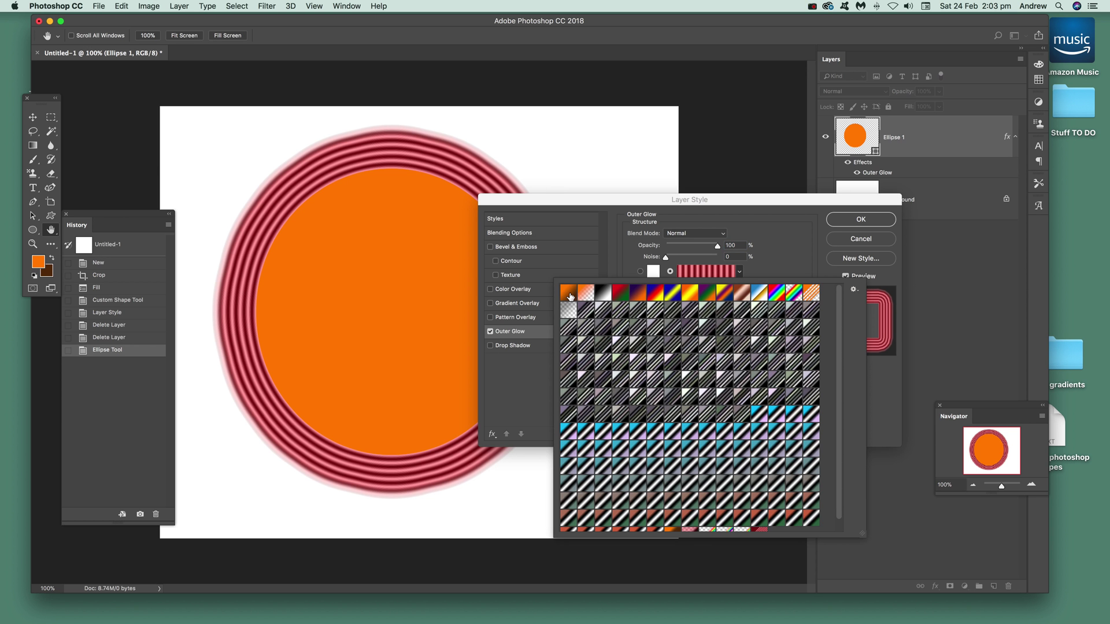
Step: Apply the orange-to-brown gradient to the glow and move its right stop to 76%
{"action": "left_click", "coordinate": [570, 297]}
{"action": "left_click", "coordinate": [715, 280]}
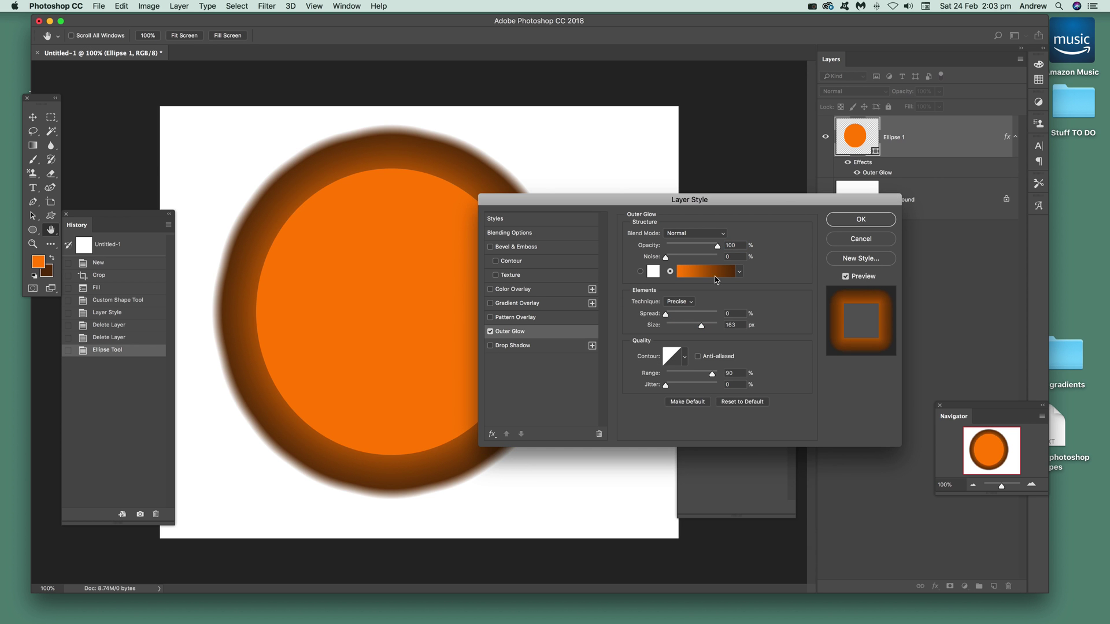
{"action": "left_click", "coordinate": [698, 273]}
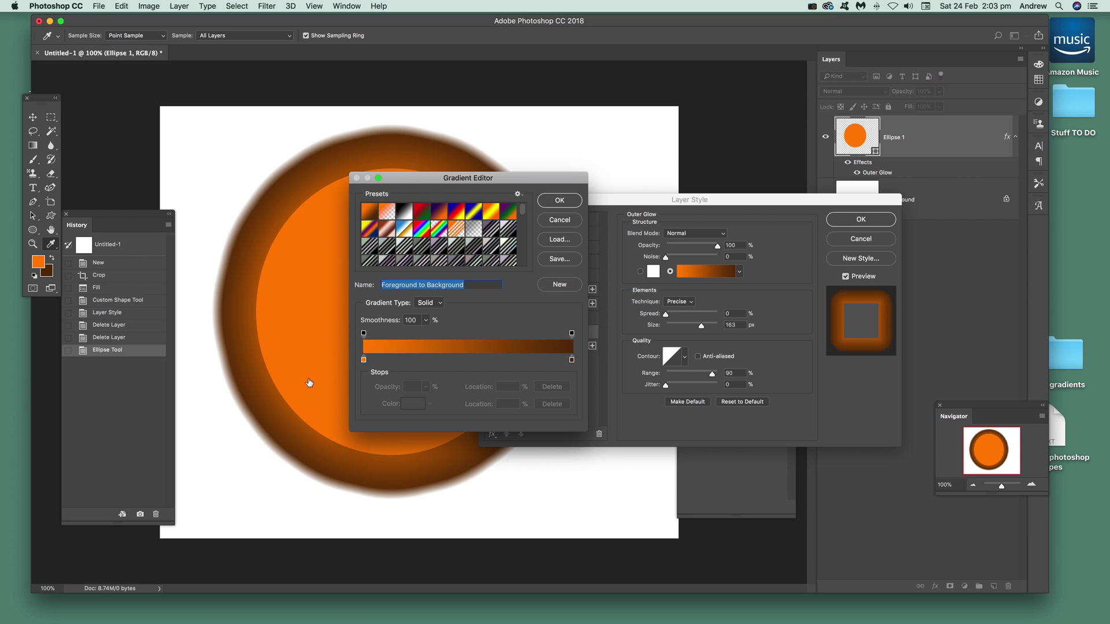
{"action": "left_click", "coordinate": [364, 360]}
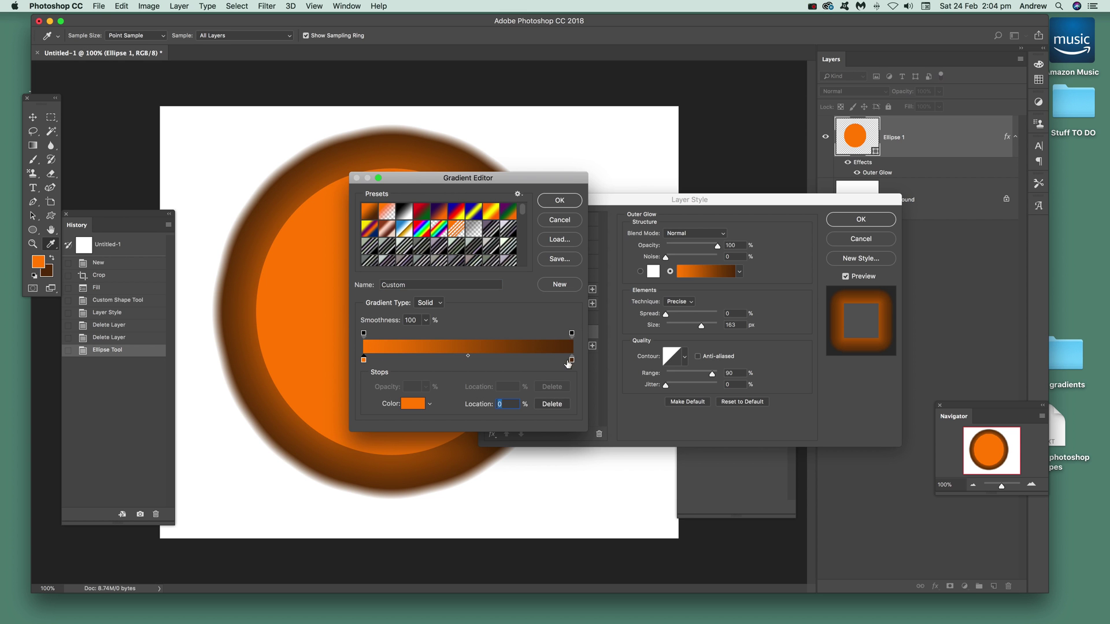
{"action": "left_click_drag", "start_coordinate": [572, 360], "coordinate": [377, 361]}
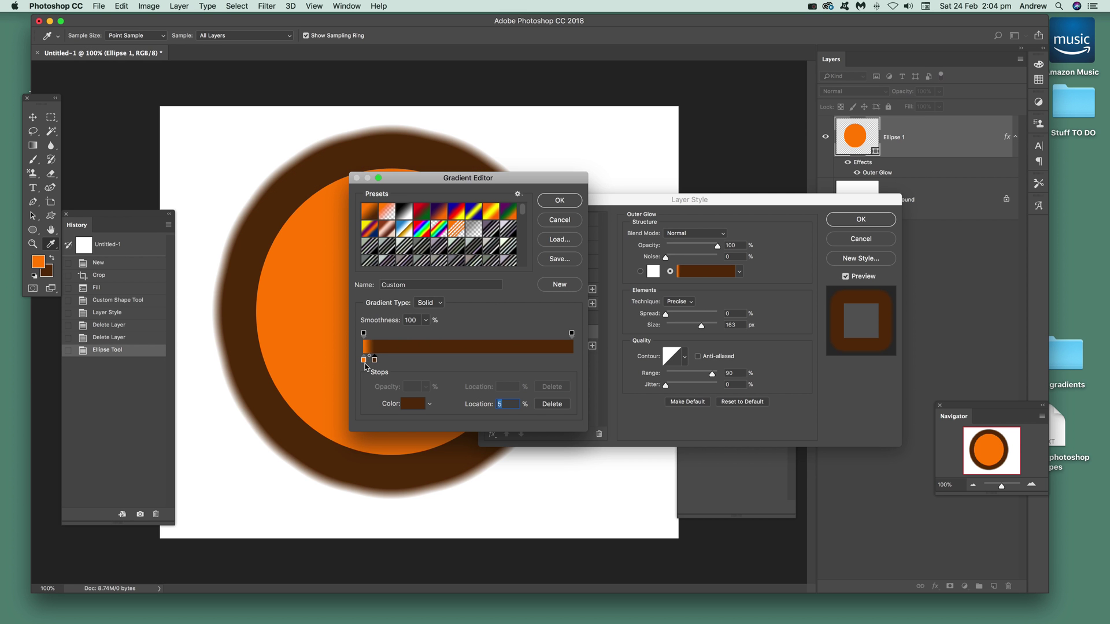
Step: Add alternating orange and dark stops near 11%, 15%, 20%, save as new preset, then load the red striped preset
{"action": "left_click", "coordinate": [365, 360]}
{"action": "left_click", "coordinate": [387, 361]}
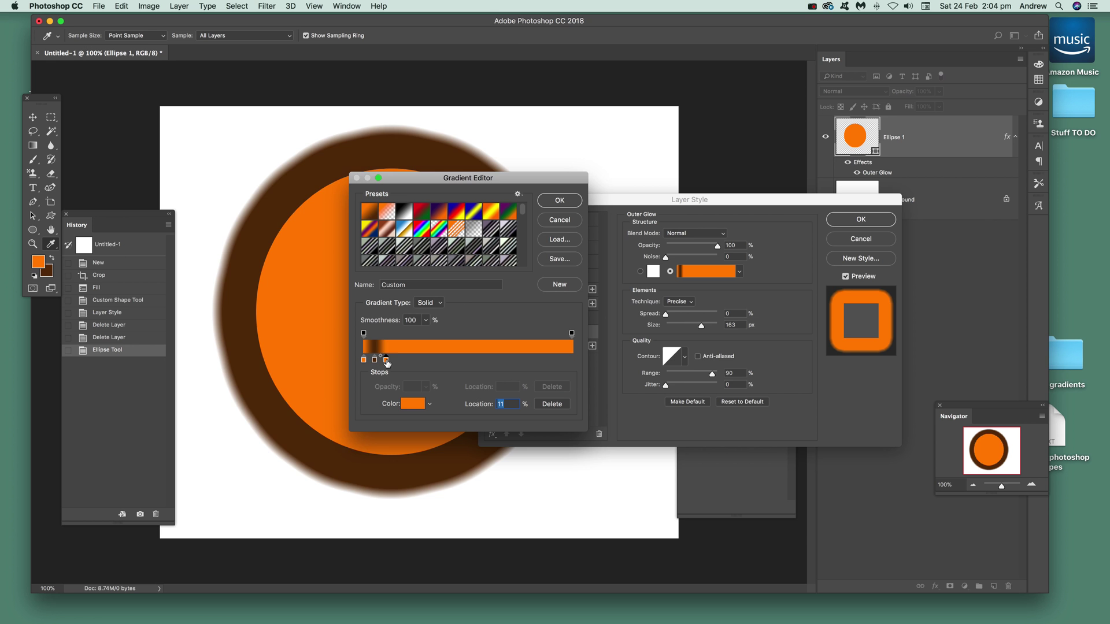
{"action": "left_click_drag", "start_coordinate": [387, 361], "coordinate": [384, 361]}
{"action": "left_click", "coordinate": [375, 361]}
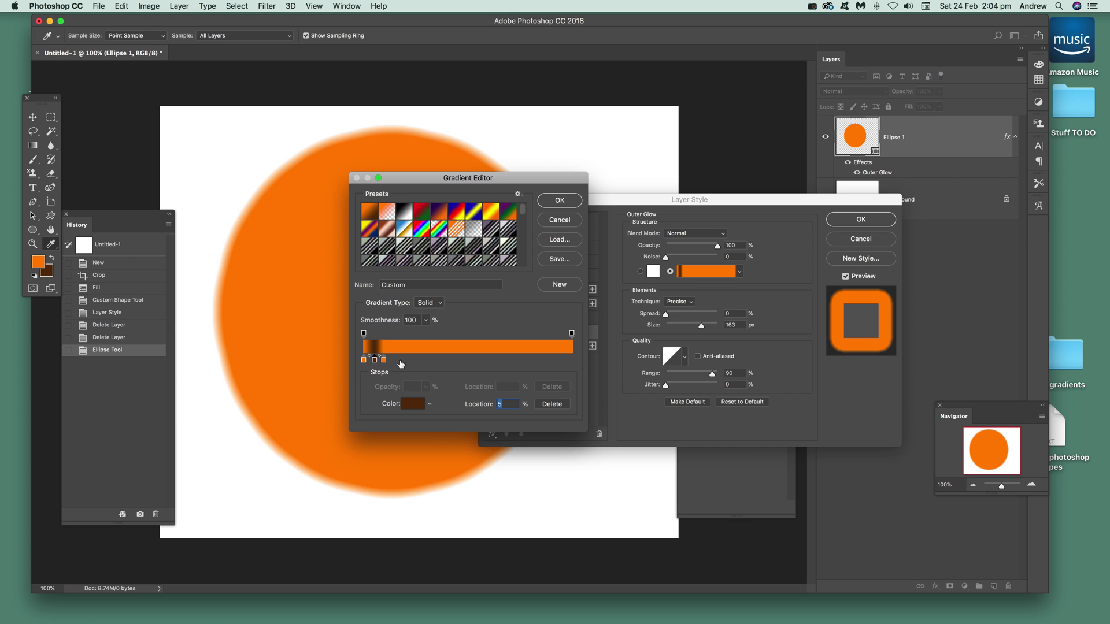
{"action": "left_click", "coordinate": [396, 361]}
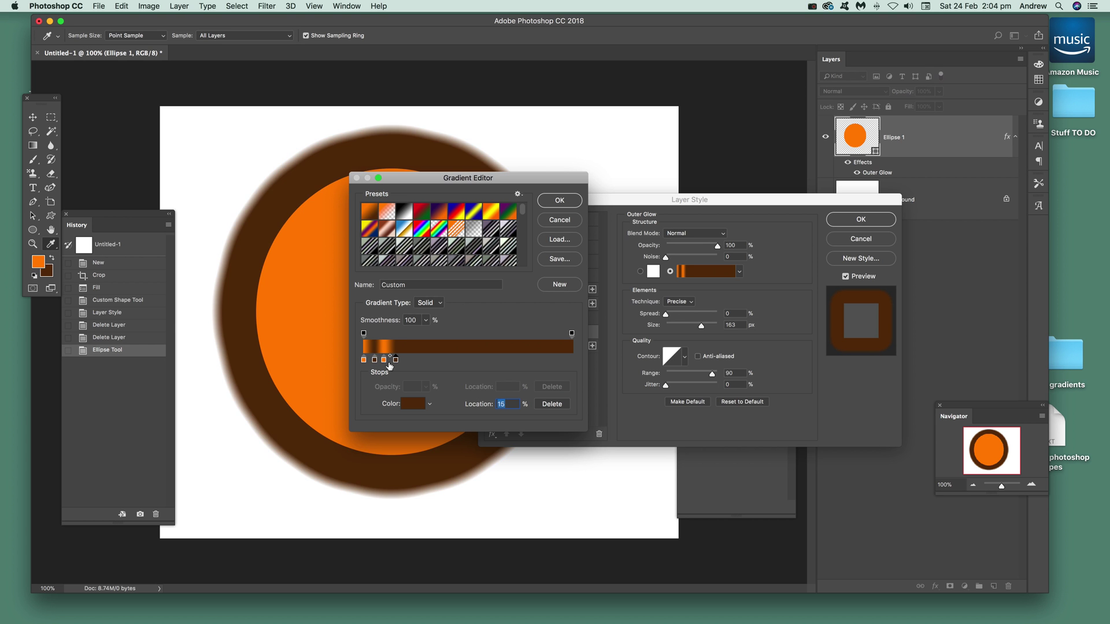
{"action": "left_click", "coordinate": [383, 360]}
{"action": "left_click", "coordinate": [405, 361]}
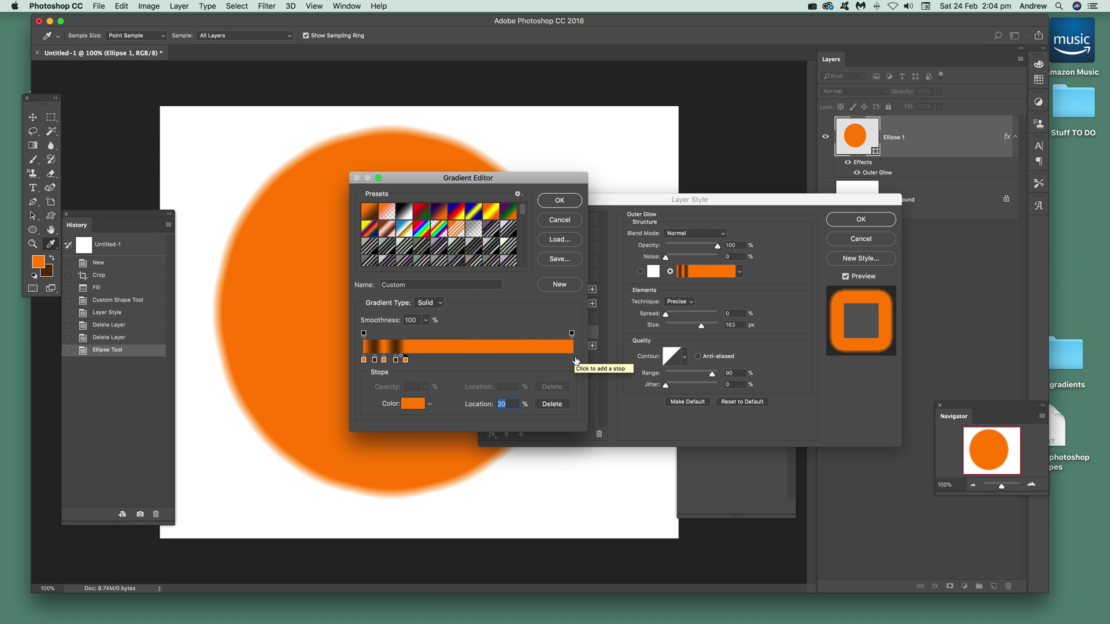
{"action": "left_click", "coordinate": [561, 286]}
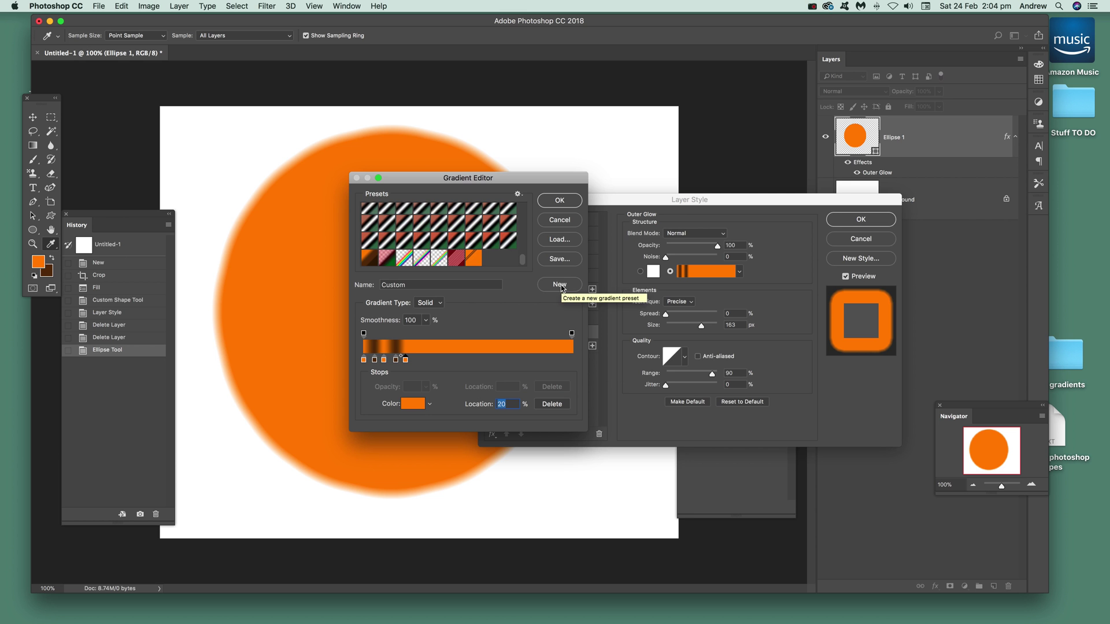
{"action": "left_click", "coordinate": [455, 260]}
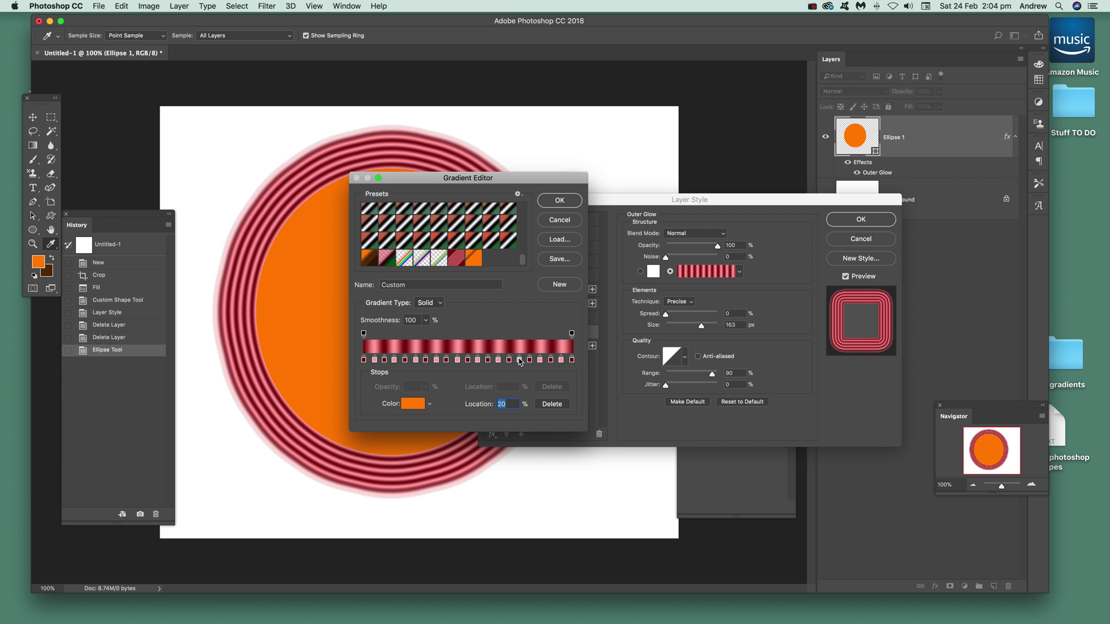
Step: Keep the red striped glow in Normal blend mode and shrink its size to 136 px
{"action": "left_click", "coordinate": [559, 200]}
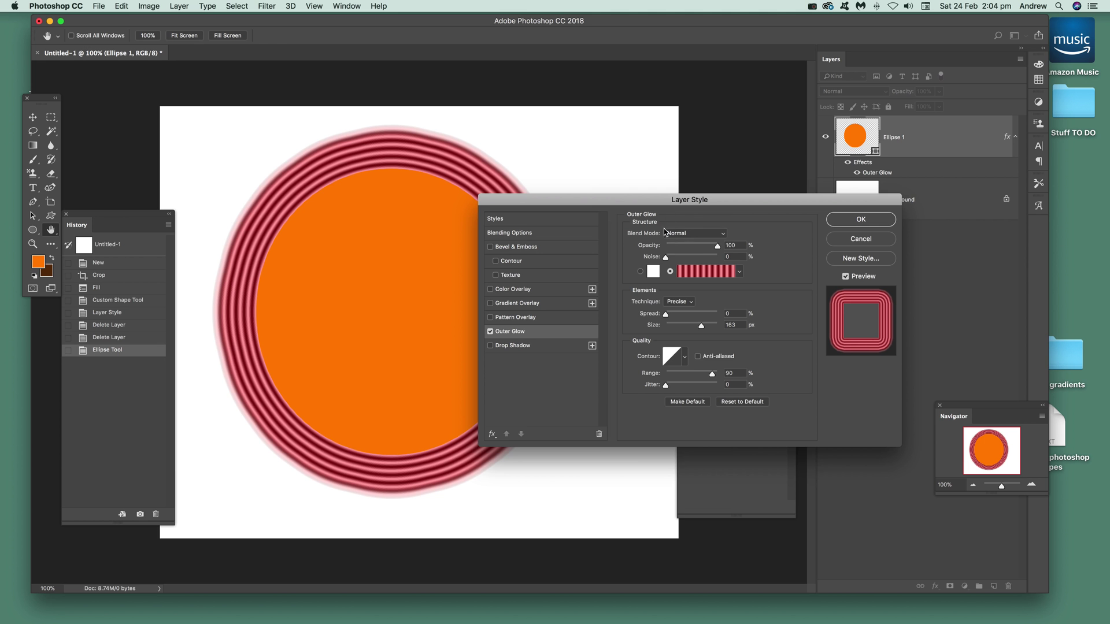
{"action": "left_click", "coordinate": [682, 233]}
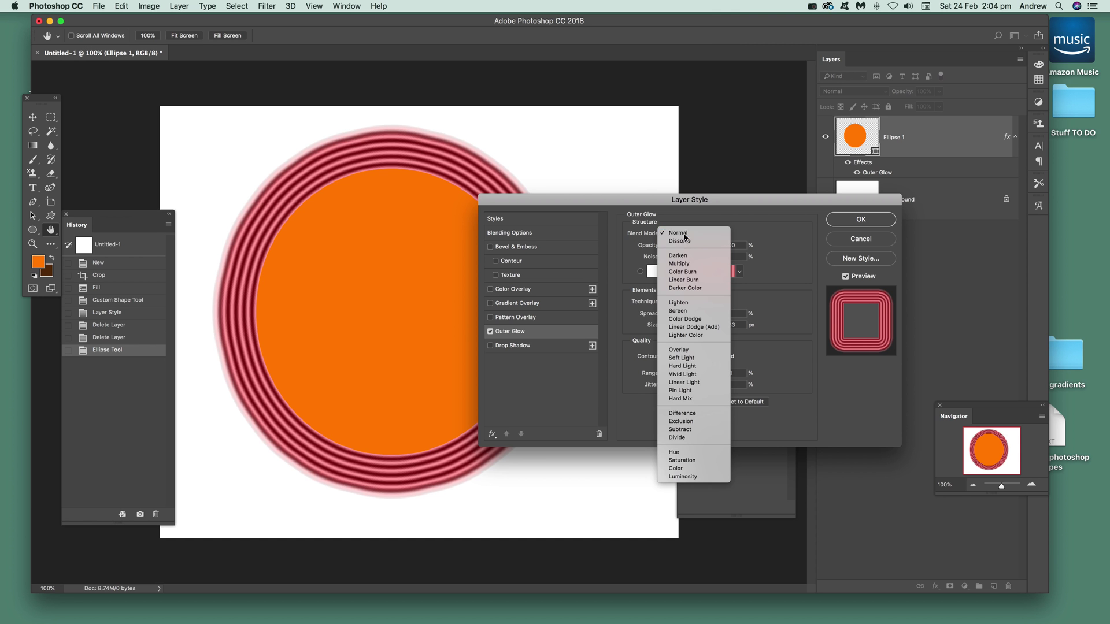
{"action": "left_click", "coordinate": [686, 234]}
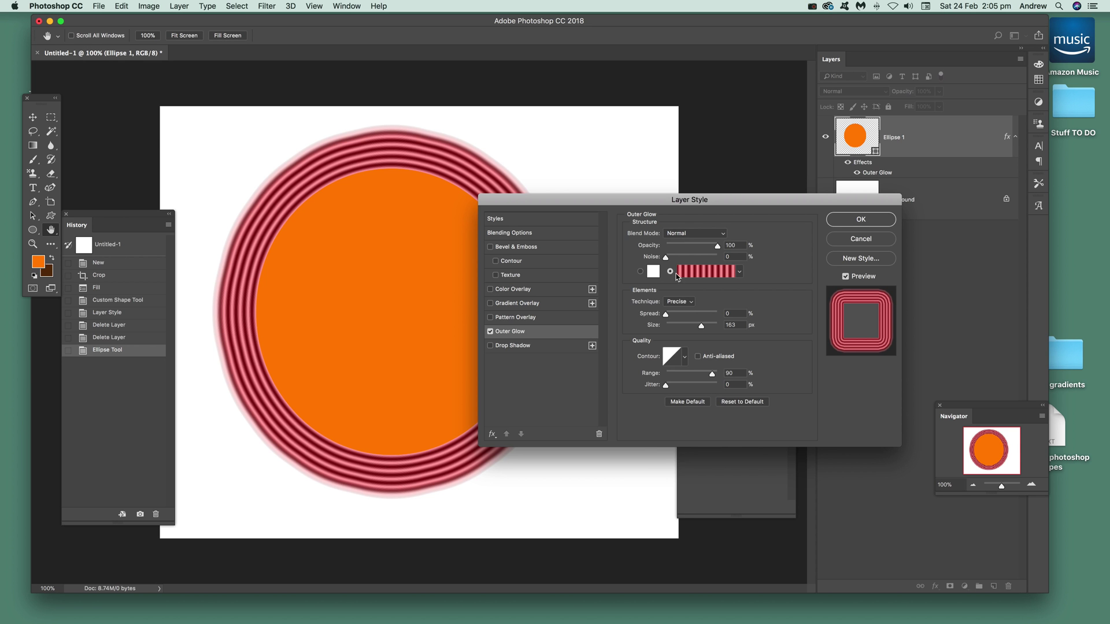
{"action": "mouse_move", "coordinate": [703, 327]}
{"action": "left_mouse_down"}
{"action": "mouse_move", "coordinate": [676, 329]}
{"action": "mouse_move", "coordinate": [695, 329]}
{"action": "left_mouse_up"}
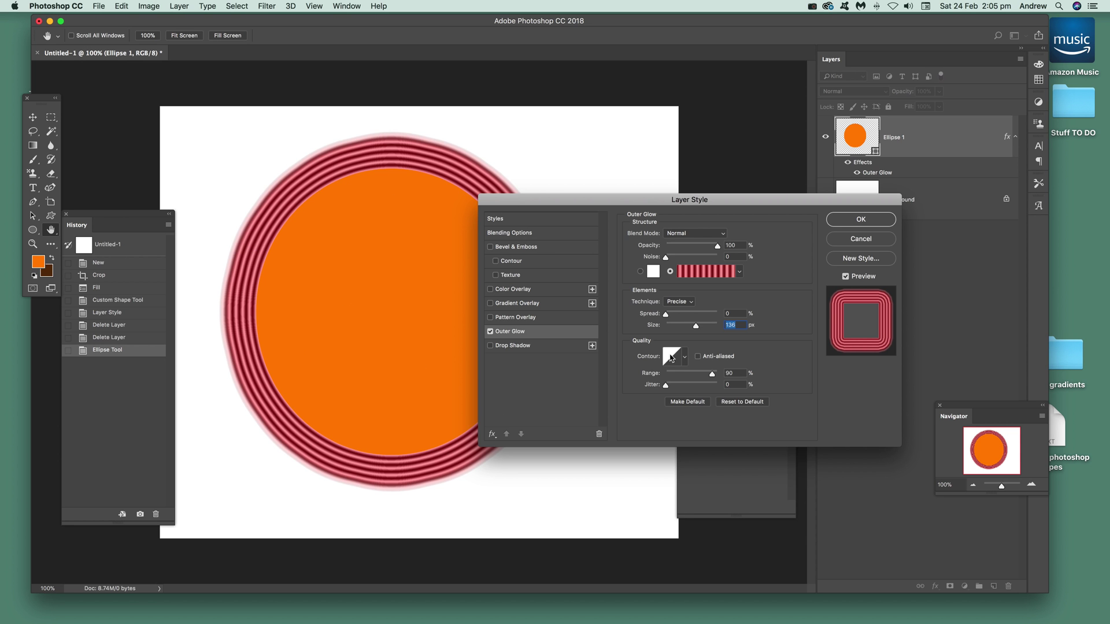
Step: Compare glow contour presets, settle on Linear, and set Range to 100% at 188 px size
{"action": "left_click", "coordinate": [706, 326]}
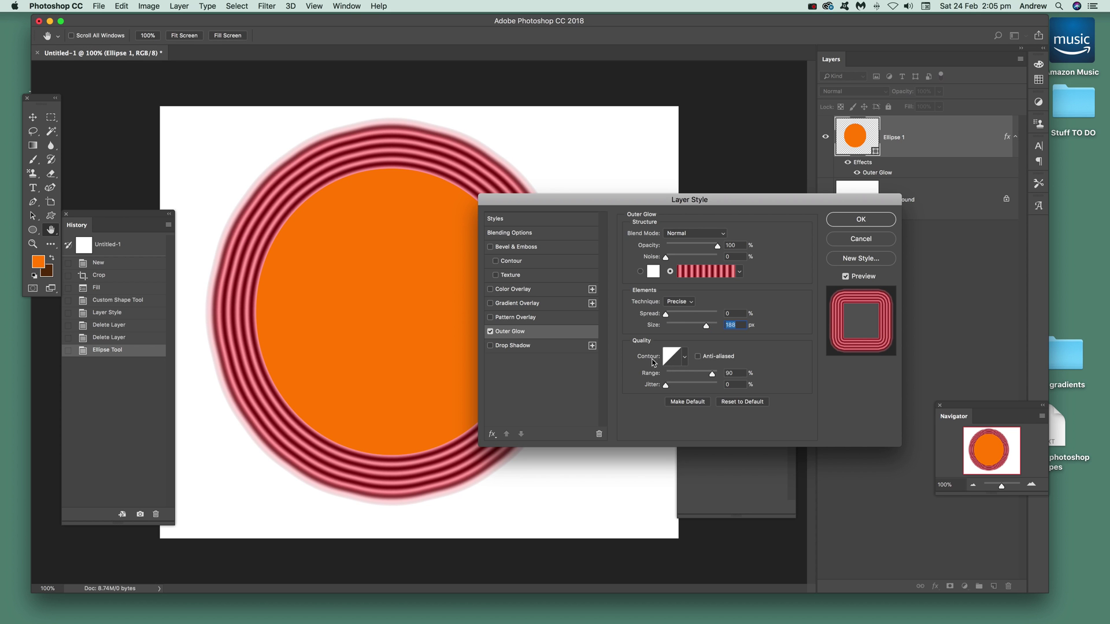
{"action": "left_click", "coordinate": [685, 359]}
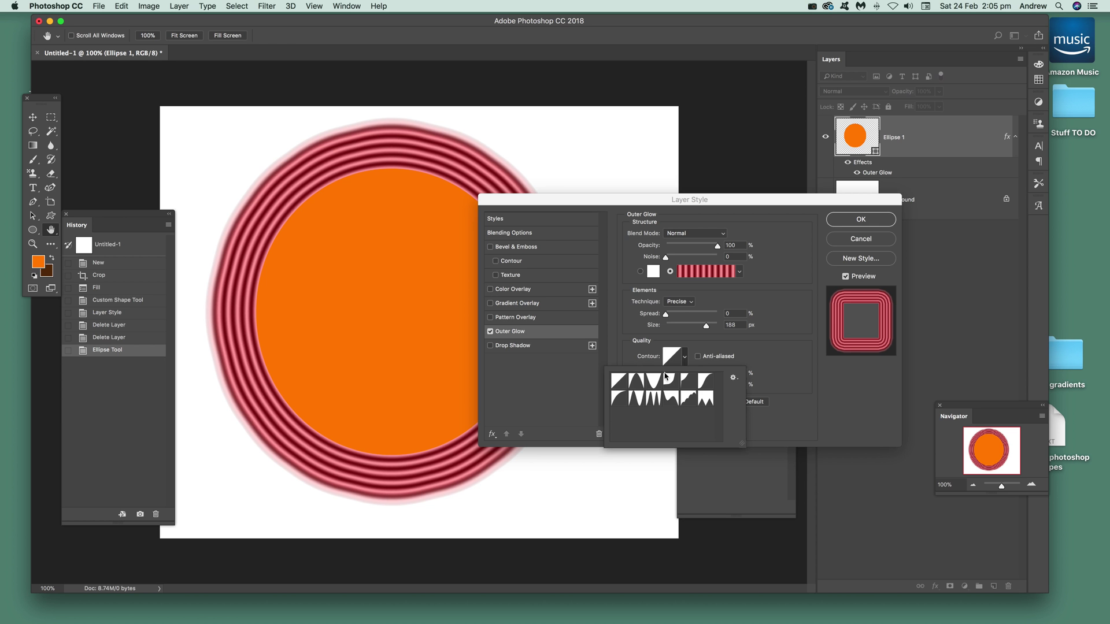
{"action": "left_click", "coordinate": [636, 386]}
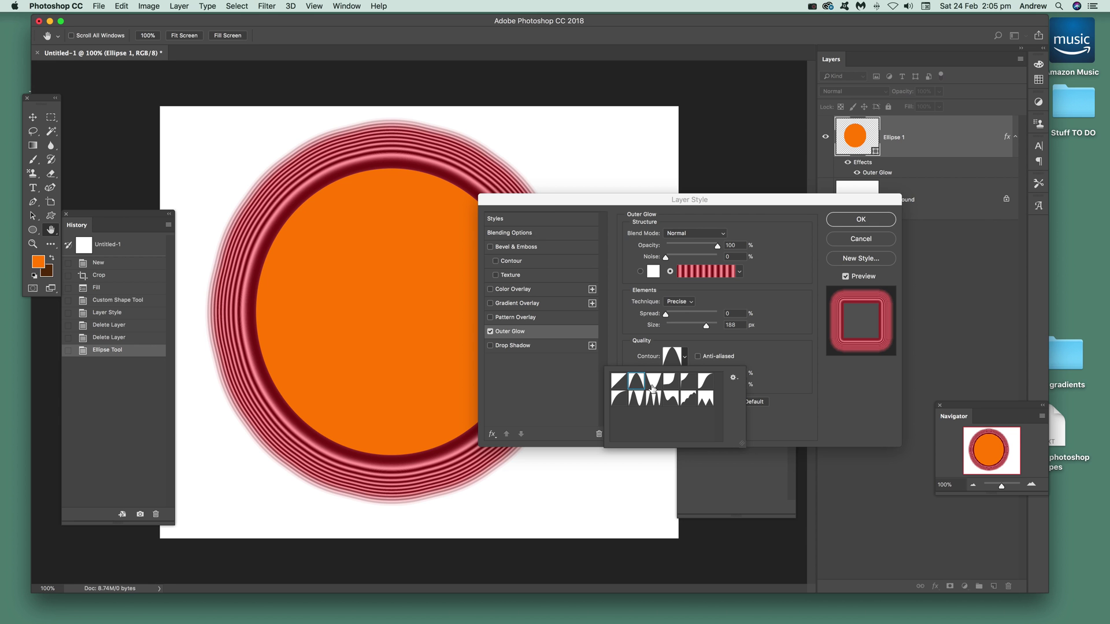
{"action": "left_click", "coordinate": [651, 386]}
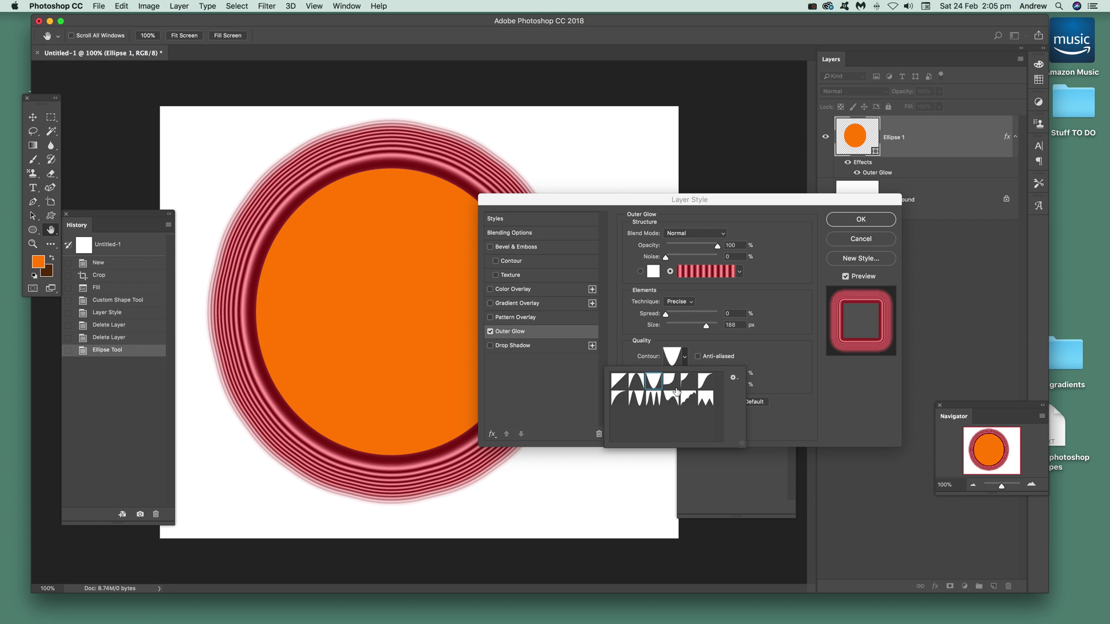
{"action": "left_click", "coordinate": [674, 388]}
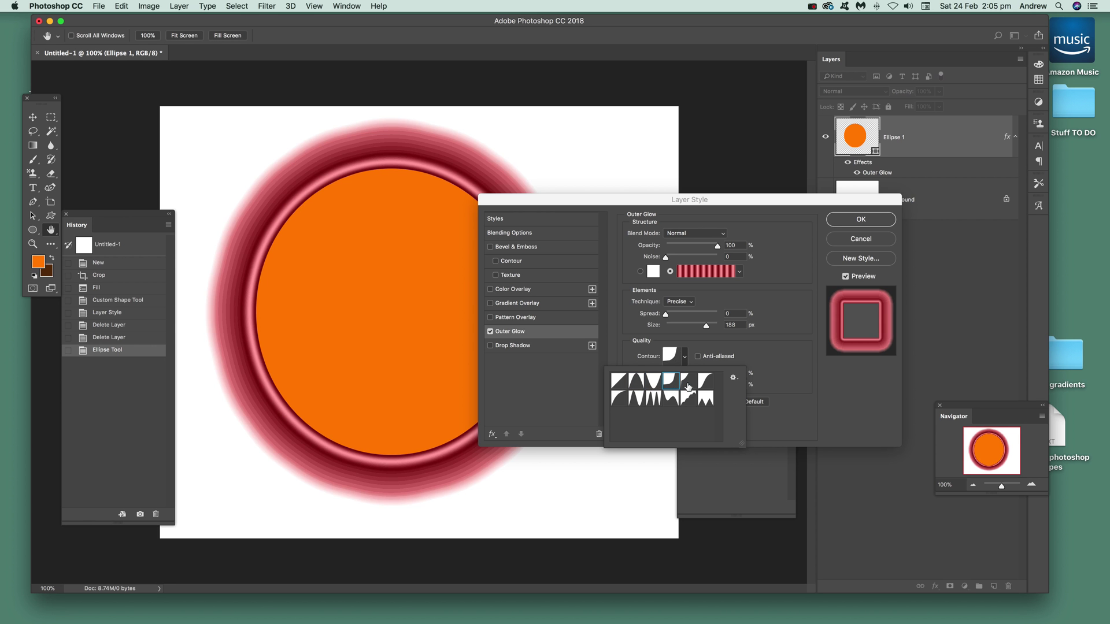
{"action": "left_click", "coordinate": [688, 386]}
{"action": "left_click", "coordinate": [705, 384]}
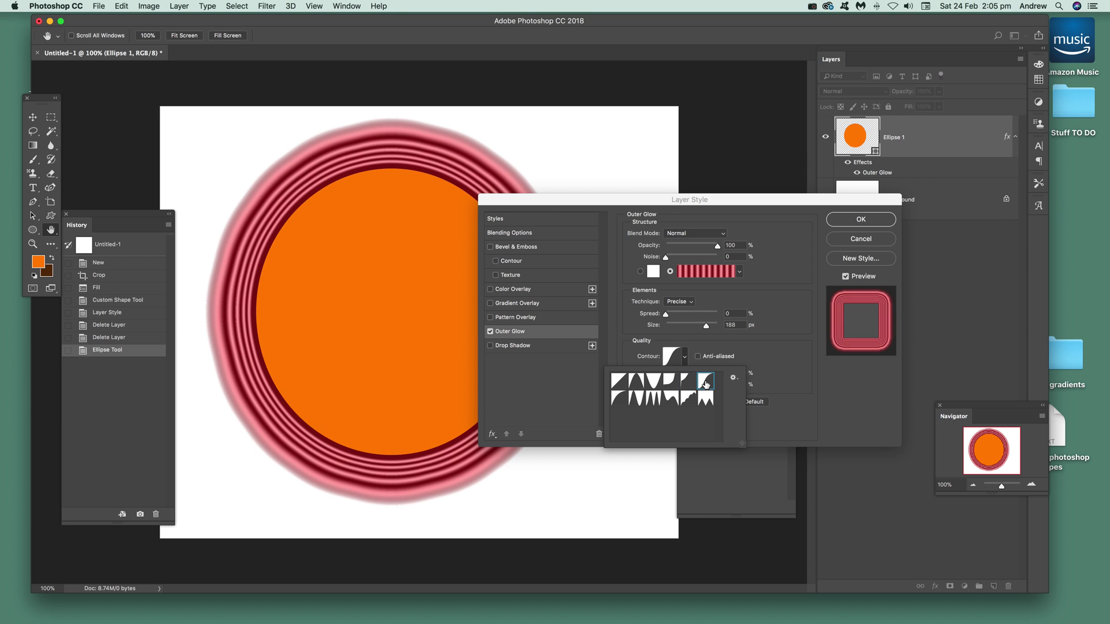
{"action": "left_click", "coordinate": [704, 409]}
{"action": "left_click", "coordinate": [688, 398]}
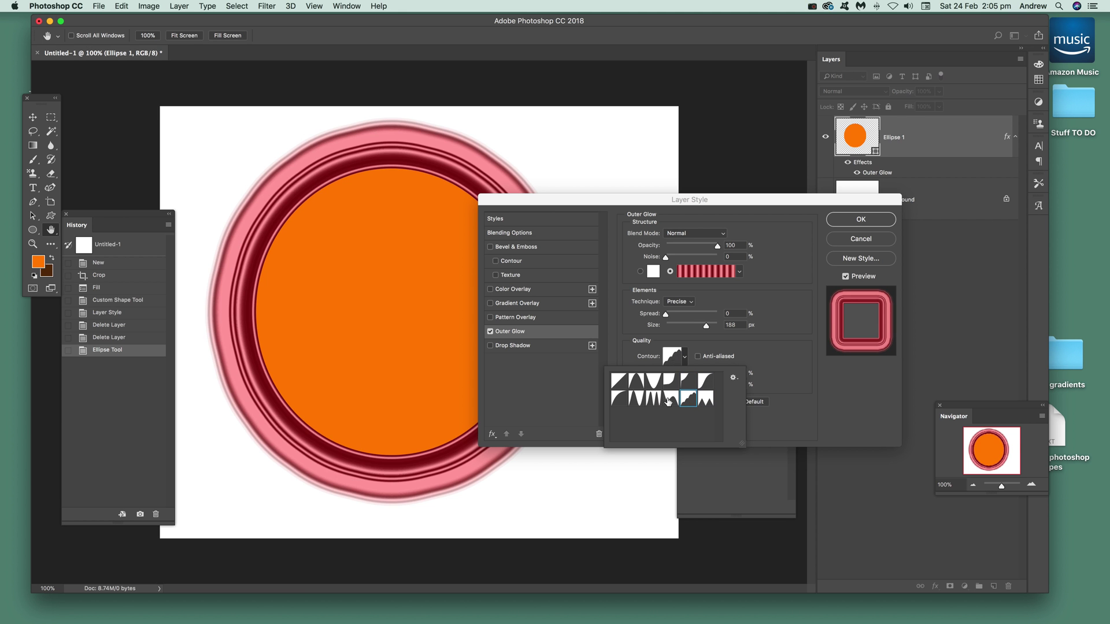
{"action": "left_click", "coordinate": [669, 397]}
{"action": "left_click", "coordinate": [655, 398]}
{"action": "left_click", "coordinate": [636, 397]}
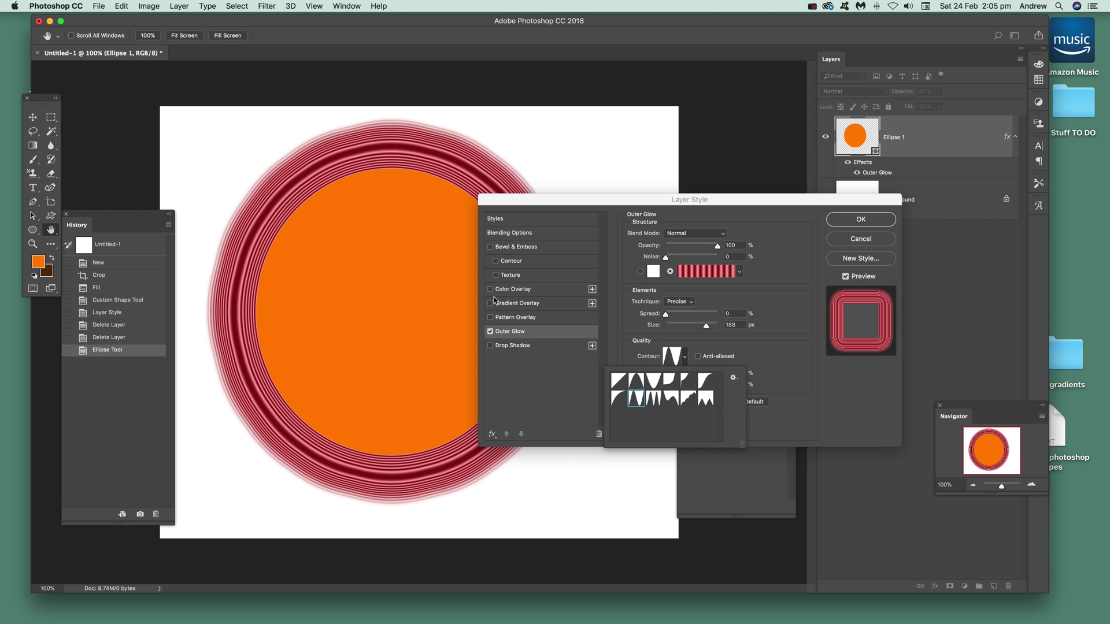
{"action": "left_click", "coordinate": [617, 380]}
{"action": "double_click", "coordinate": [618, 380]}
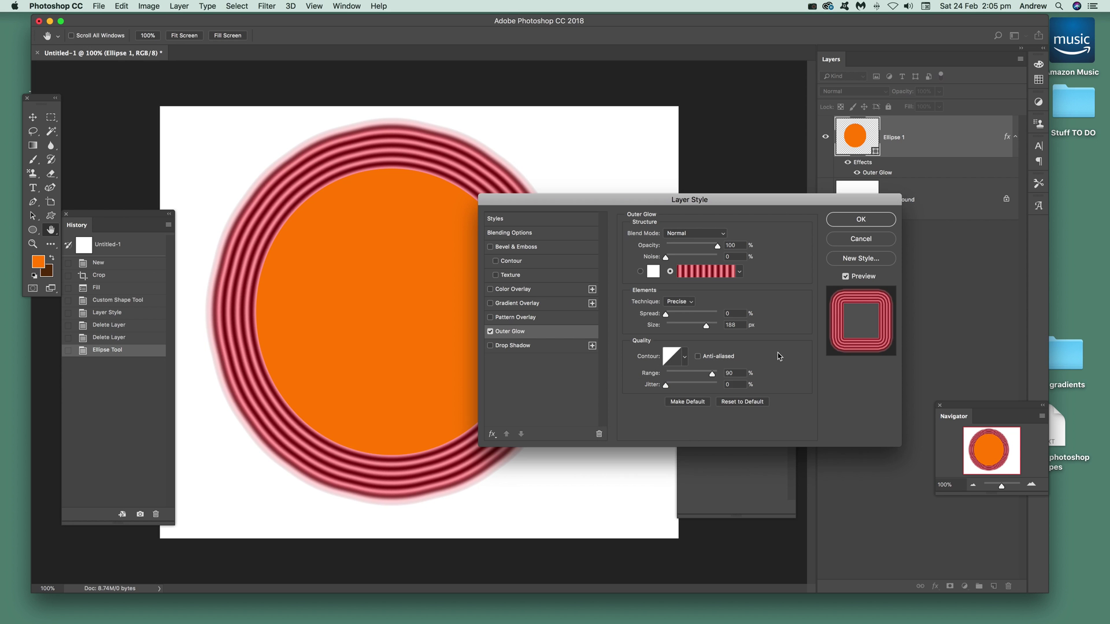
{"action": "mouse_move", "coordinate": [712, 374]}
{"action": "left_mouse_down"}
{"action": "mouse_move", "coordinate": [671, 376]}
{"action": "mouse_move", "coordinate": [719, 376]}
{"action": "left_mouse_up"}
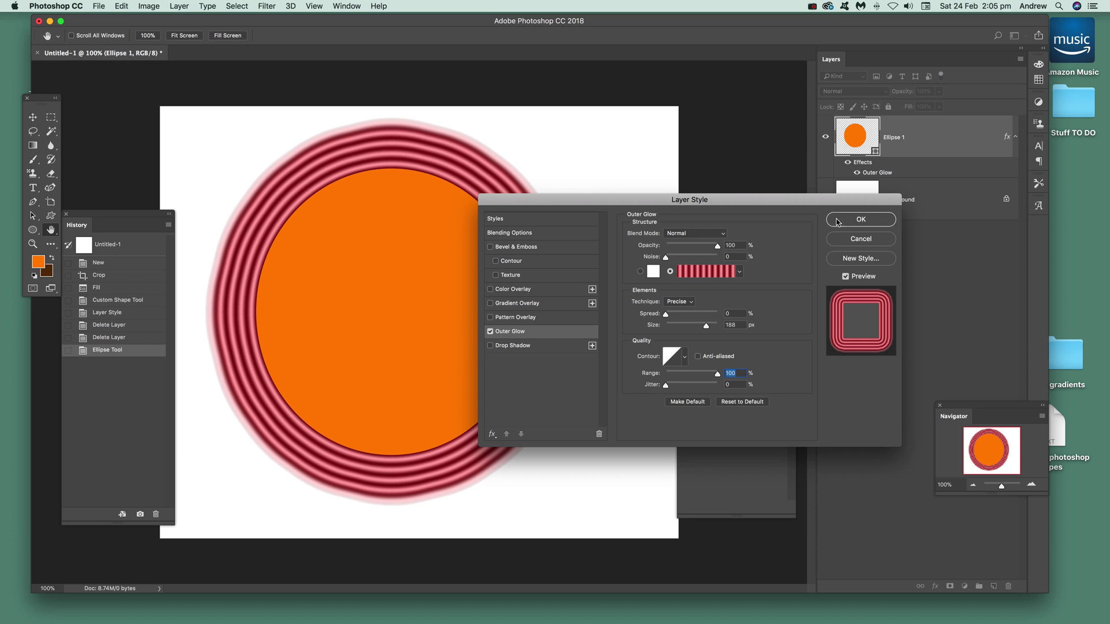
Step: Apply the circle's glow, then draw a 1668 × 1442 px orange spiral custom shape over it
{"action": "left_click", "coordinate": [864, 222]}
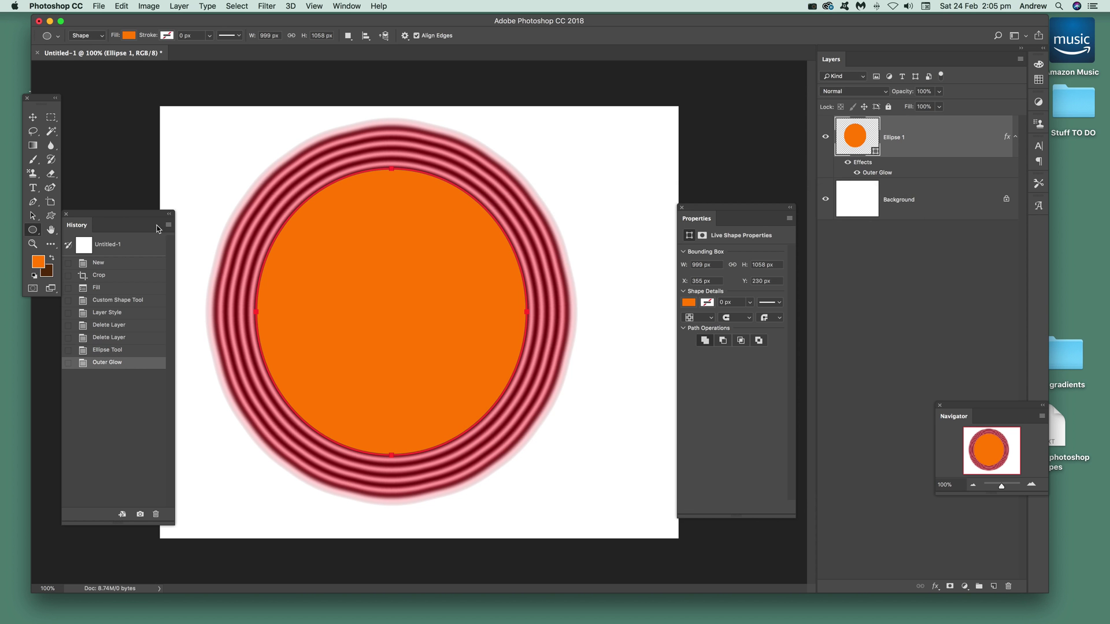
{"action": "left_click", "coordinate": [51, 215]}
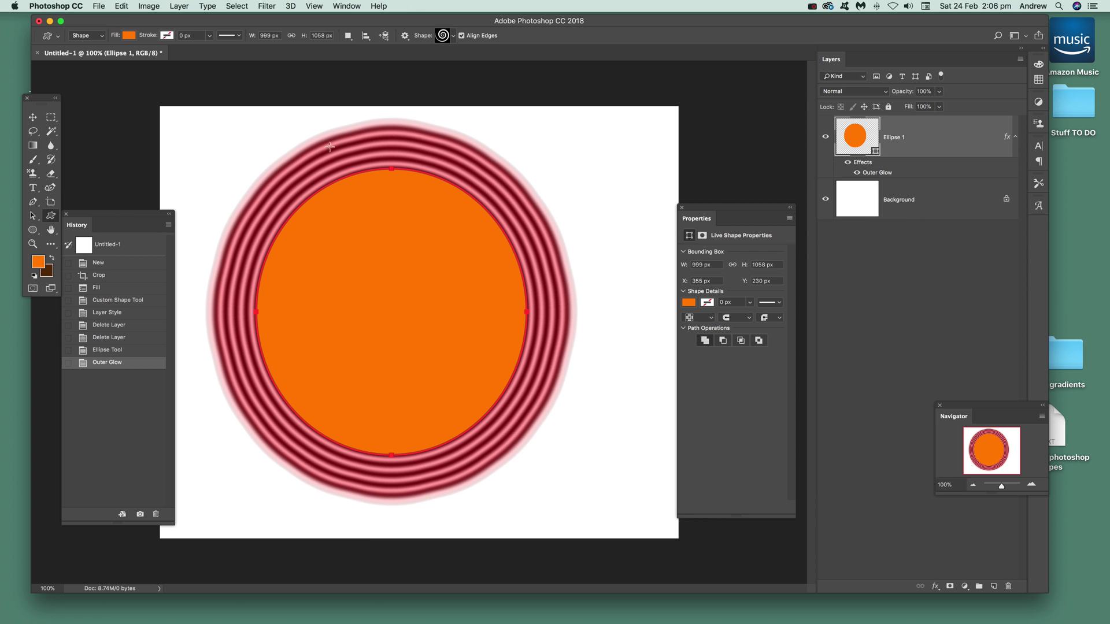
{"action": "left_click_drag", "start_coordinate": [241, 169], "coordinate": [691, 560]}
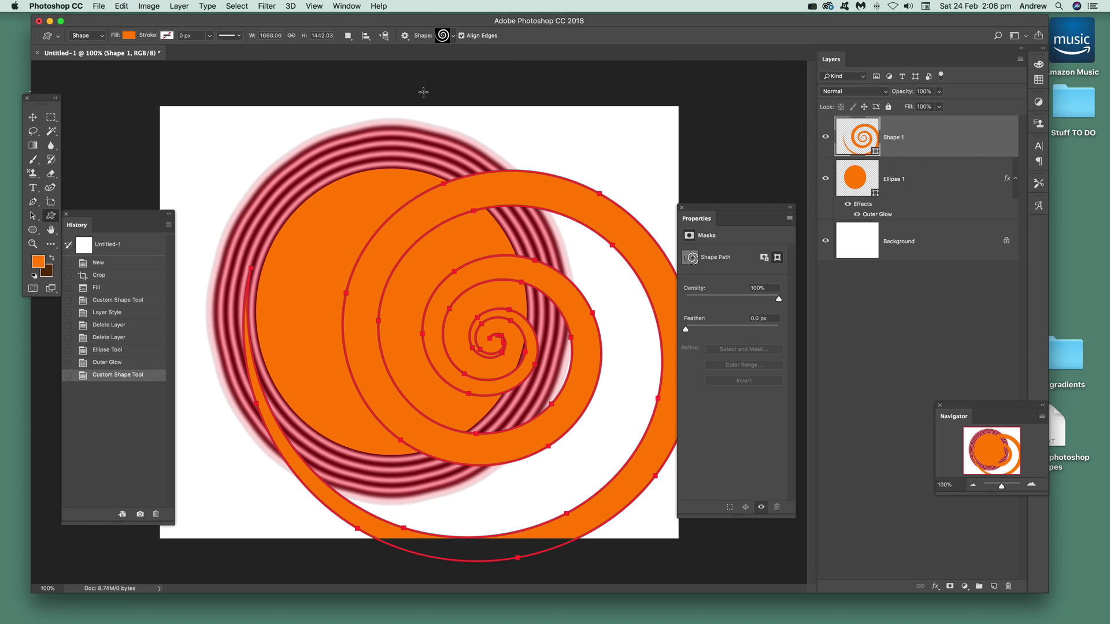
{"action": "left_click", "coordinate": [180, 7]}
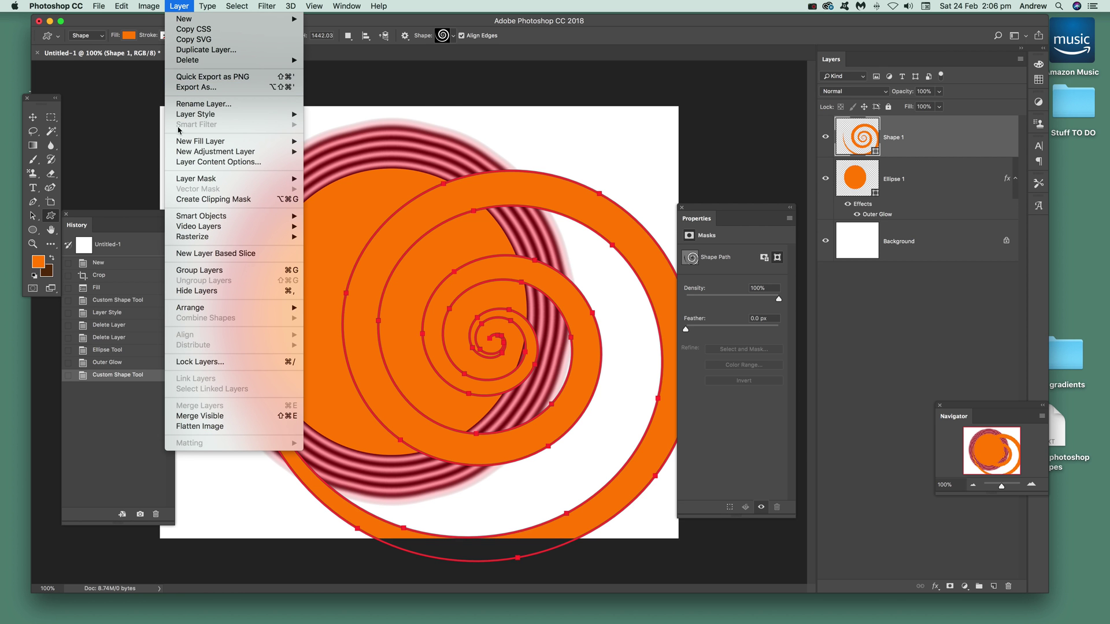
{"action": "mouse_move", "coordinate": [191, 115]}
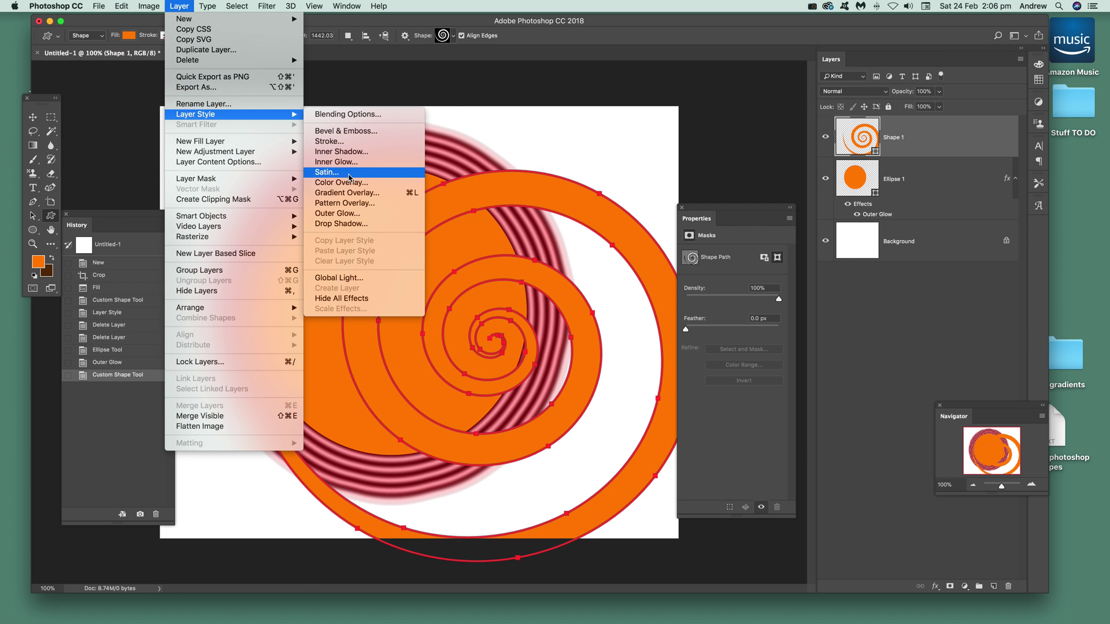
Step: Add the striped Outer Glow to the spiral, compare contour presets, and return to Linear
{"action": "left_click", "coordinate": [353, 211]}
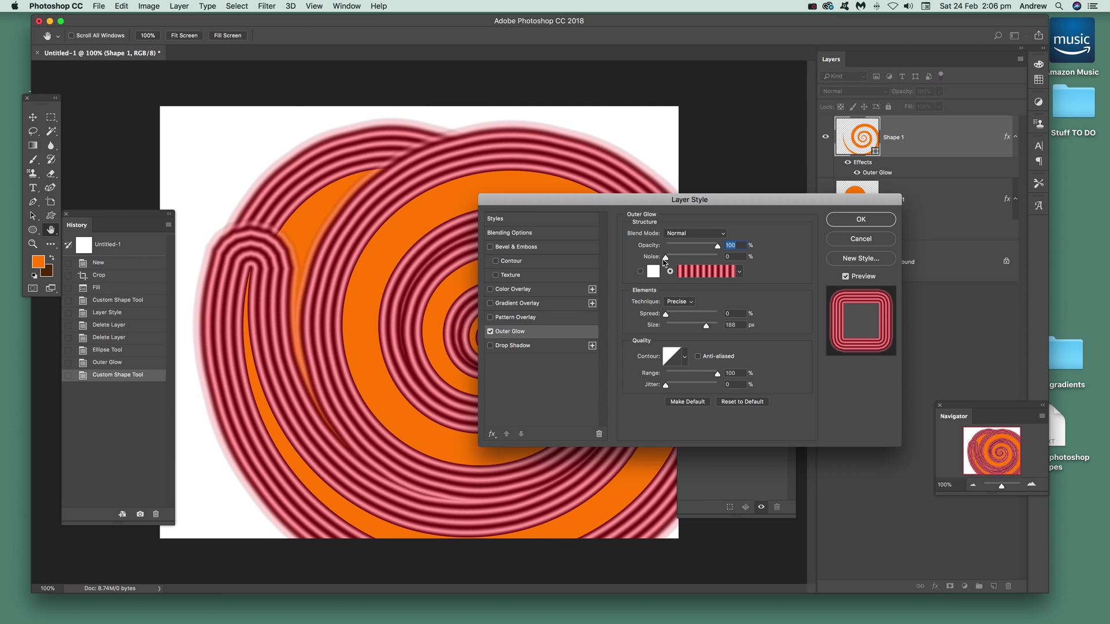
{"action": "left_click_drag", "start_coordinate": [585, 199], "coordinate": [758, 154]}
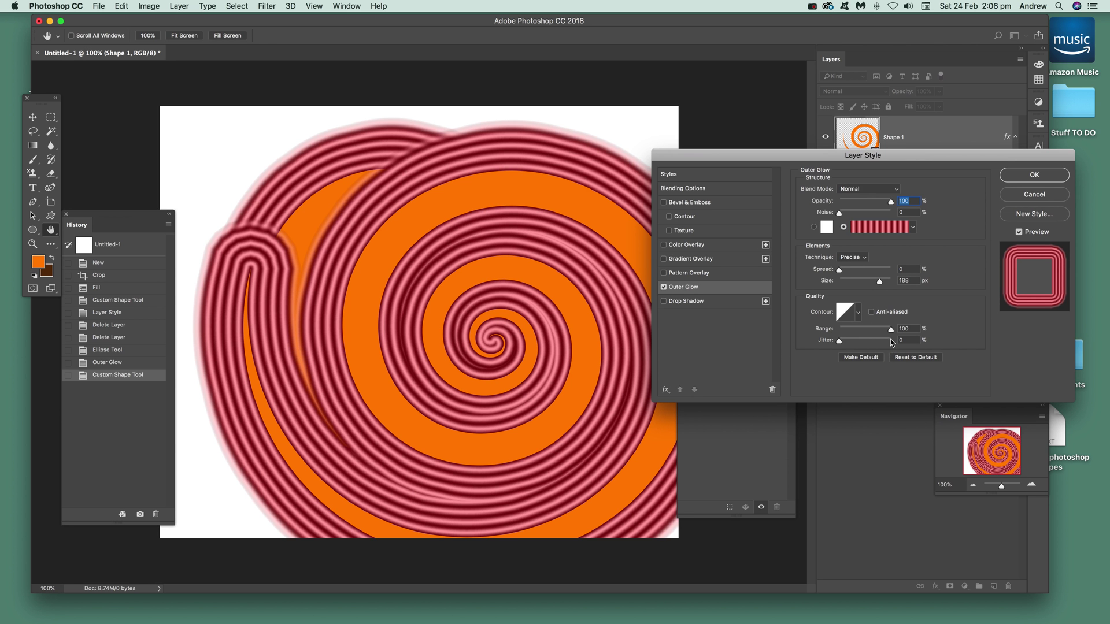
{"action": "left_click", "coordinate": [859, 313]}
{"action": "left_click", "coordinate": [827, 339]}
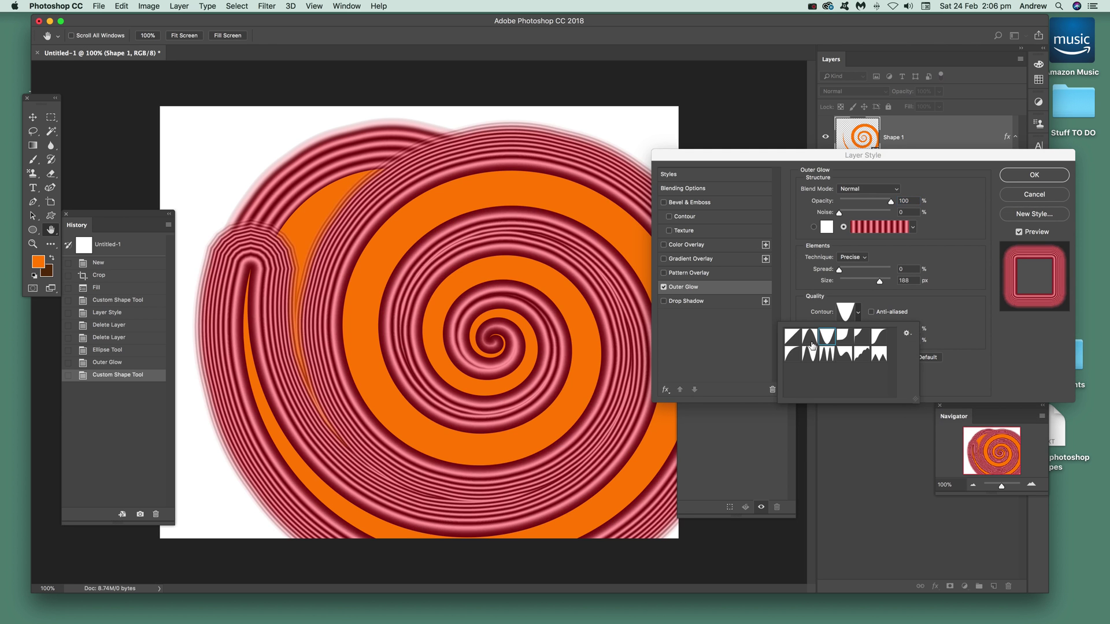
{"action": "left_click", "coordinate": [796, 341]}
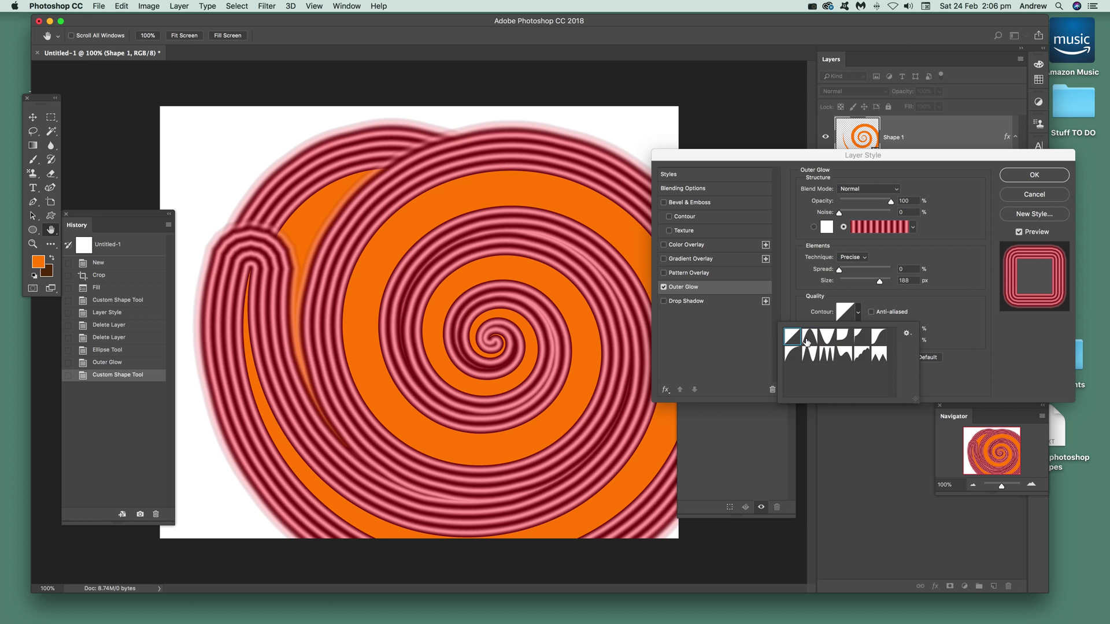
{"action": "left_click", "coordinate": [832, 340]}
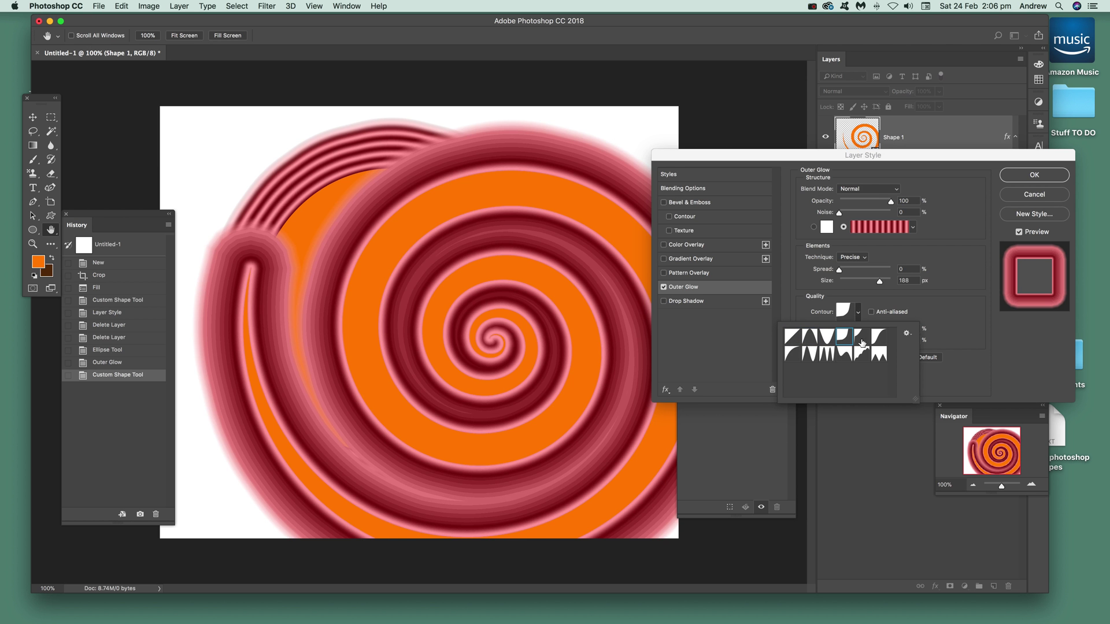
{"action": "left_click", "coordinate": [866, 341]}
{"action": "left_click", "coordinate": [874, 339]}
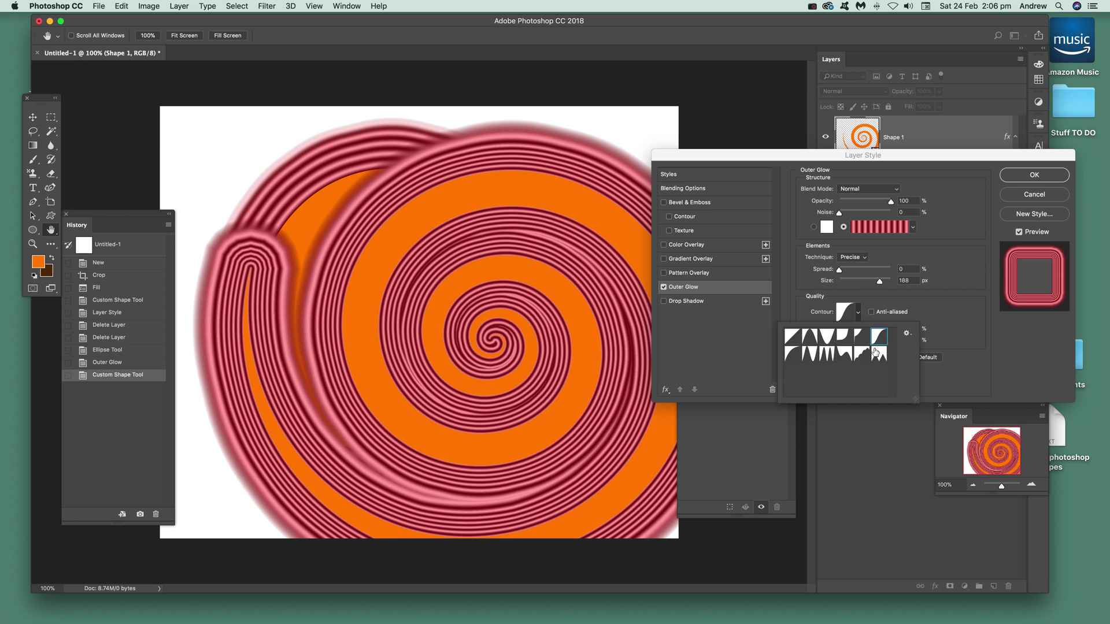
{"action": "left_click", "coordinate": [869, 355]}
{"action": "left_click", "coordinate": [861, 355]}
{"action": "left_click", "coordinate": [841, 355]}
{"action": "left_click", "coordinate": [812, 354]}
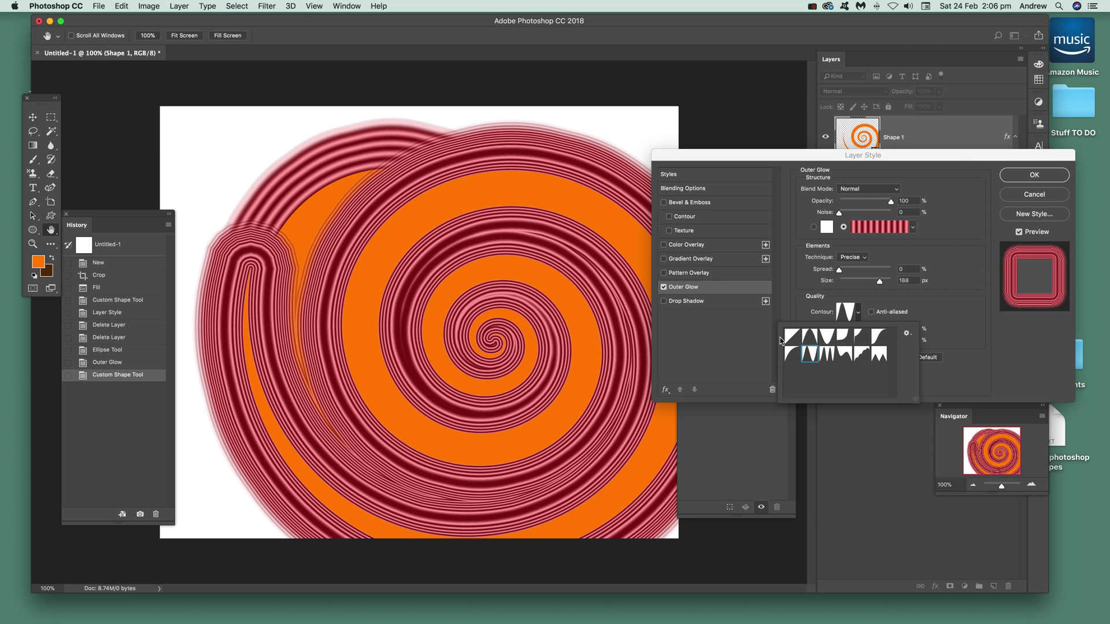
{"action": "left_click", "coordinate": [791, 336]}
Step: Apply the spiral's glow and convert Shape 1 to a smart object
{"action": "left_click", "coordinate": [1024, 176]}
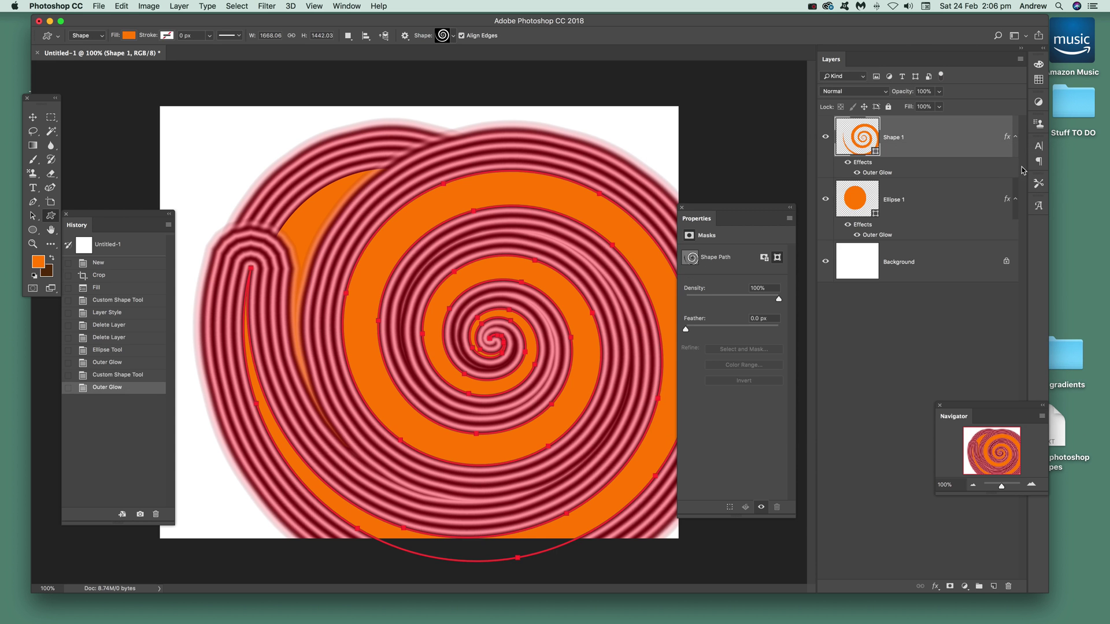
{"action": "left_click", "coordinate": [179, 7]}
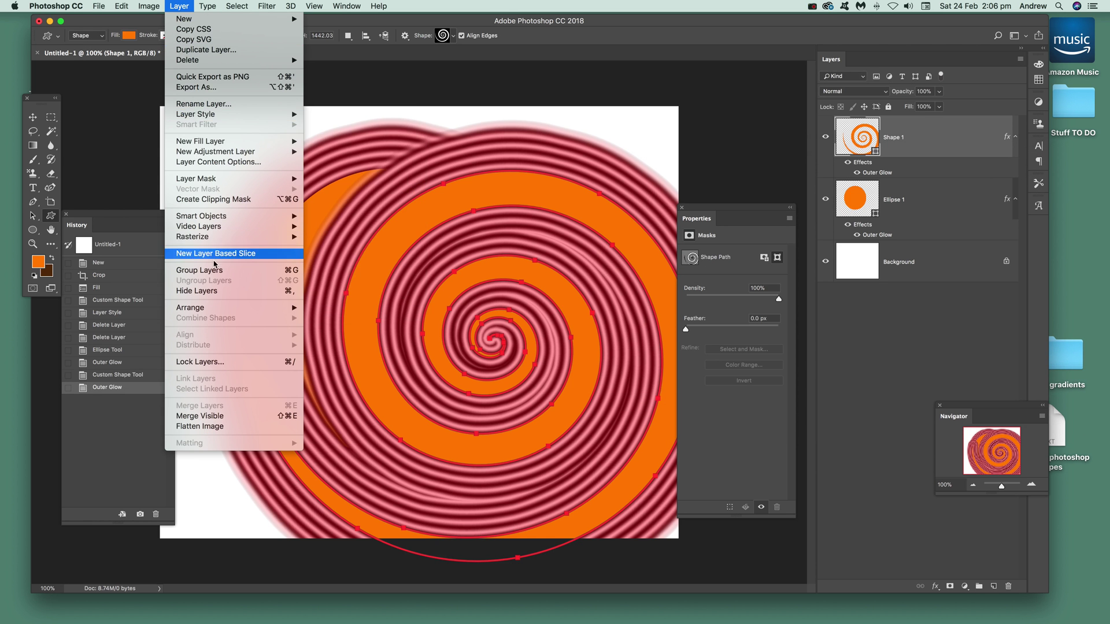
{"action": "mouse_move", "coordinate": [229, 218]}
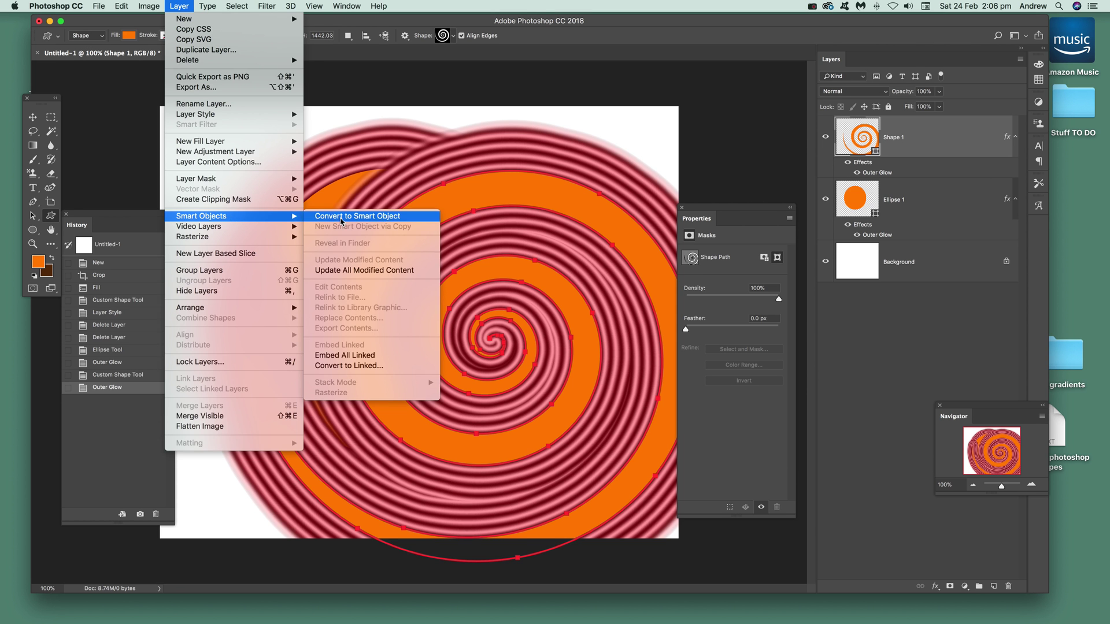
{"action": "left_click", "coordinate": [341, 219]}
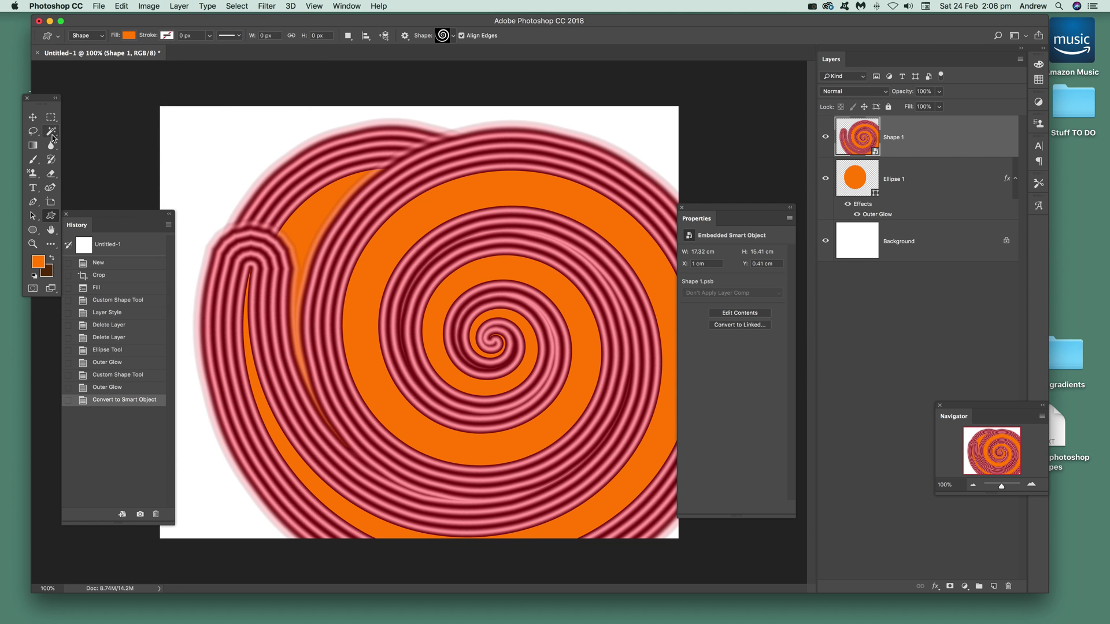
Step: Move the spiral smart object to X −2.75 cm, Y −1.62 cm
{"action": "left_click", "coordinate": [33, 117]}
{"action": "left_click_drag", "start_coordinate": [467, 254], "coordinate": [338, 208]}
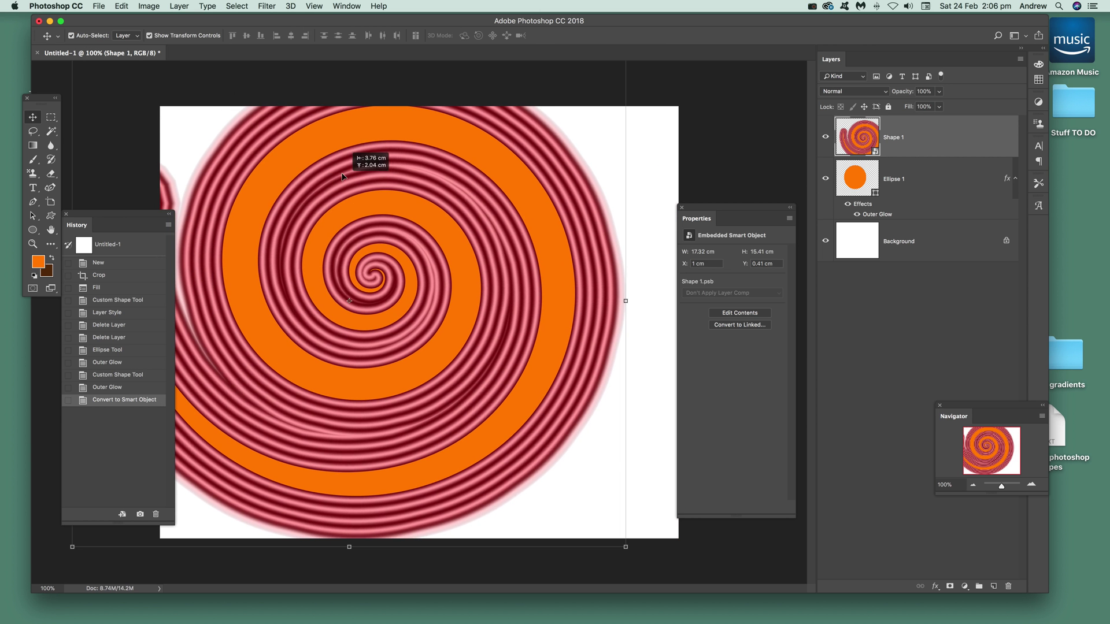
{"action": "left_click", "coordinate": [270, 7]}
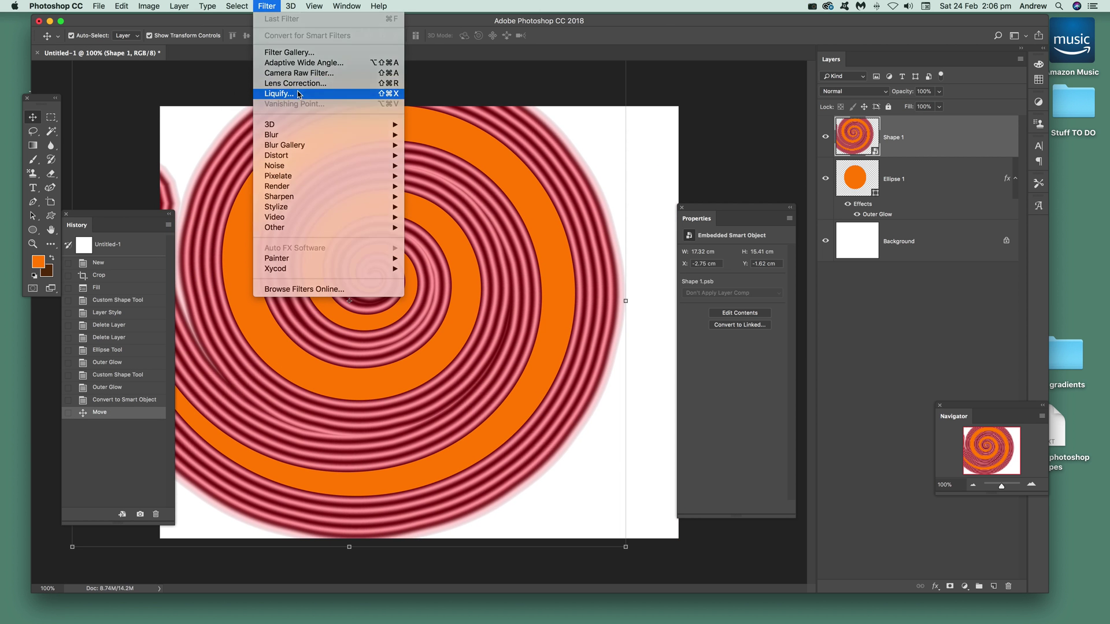
Step: Push the spiral's centre and edges with Liquify's Forward Warp into a wavy, star-like swirl
{"action": "left_click", "coordinate": [513, 204]}
{"action": "key", "text": "super+shift+x"}
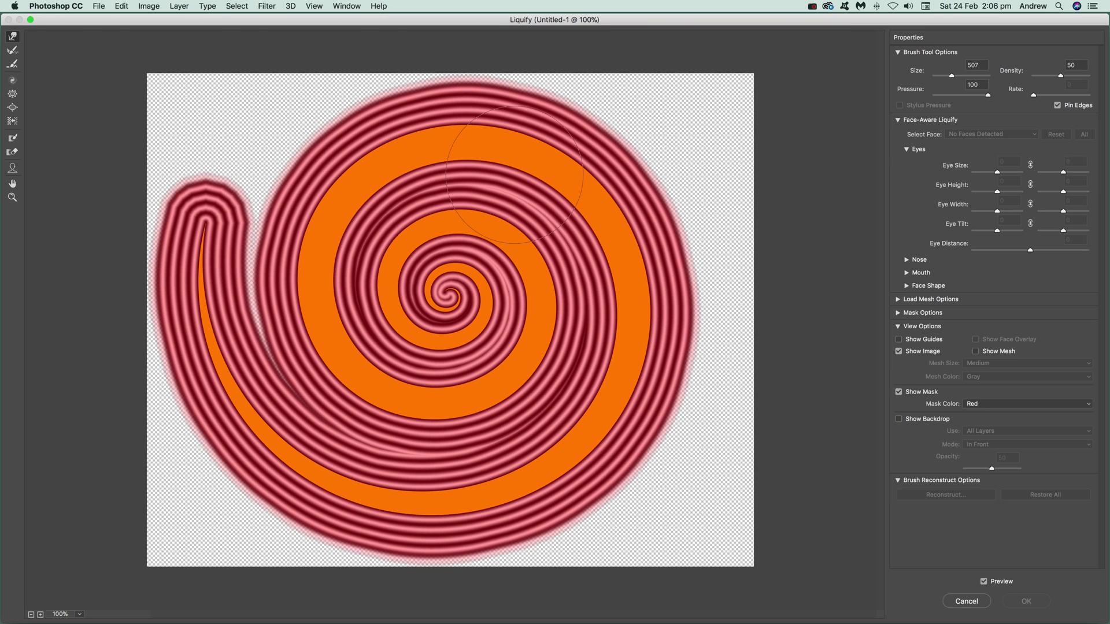
{"action": "mouse_move", "coordinate": [456, 283]}
{"action": "left_mouse_down"}
{"action": "mouse_move", "coordinate": [428, 272]}
{"action": "mouse_move", "coordinate": [452, 287]}
{"action": "left_mouse_up"}
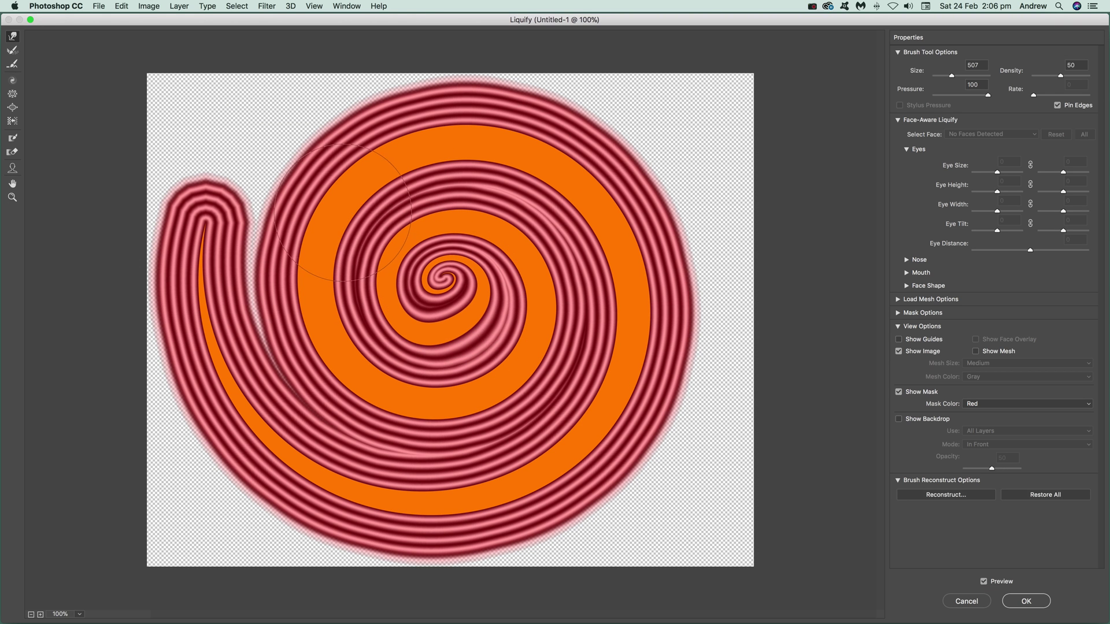
{"action": "left_click_drag", "start_coordinate": [359, 219], "coordinate": [277, 129]}
{"action": "mouse_move", "coordinate": [509, 145]}
{"action": "left_mouse_down"}
{"action": "mouse_move", "coordinate": [530, 102]}
{"action": "mouse_move", "coordinate": [541, 118]}
{"action": "left_mouse_up"}
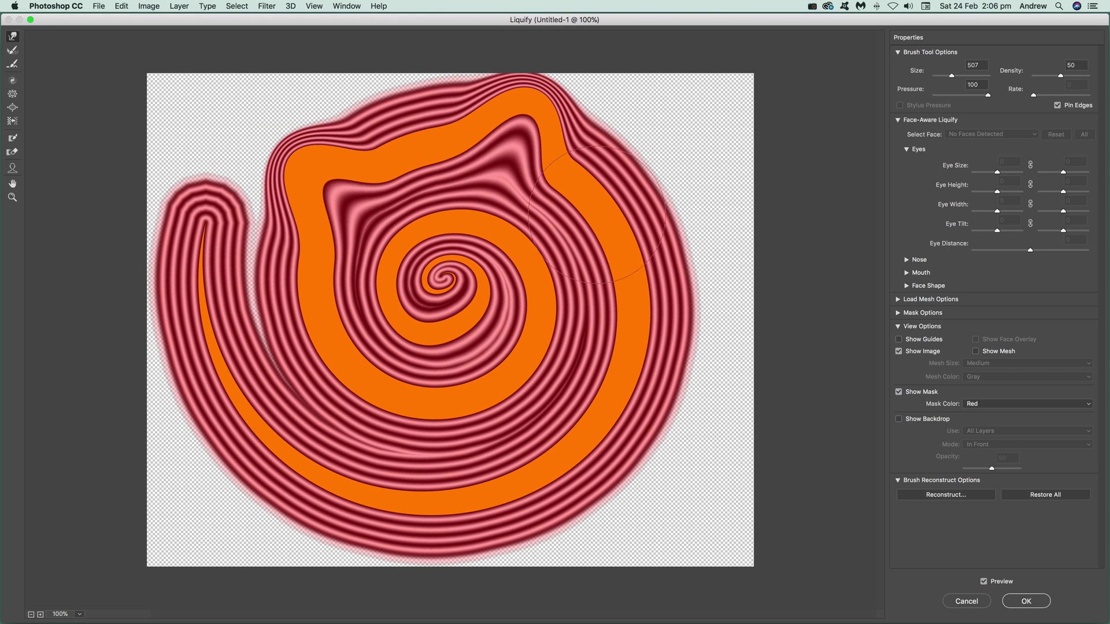
{"action": "mouse_move", "coordinate": [636, 219]}
{"action": "left_mouse_down"}
{"action": "mouse_move", "coordinate": [673, 149]}
{"action": "mouse_move", "coordinate": [693, 191]}
{"action": "left_mouse_up"}
{"action": "left_click_drag", "start_coordinate": [682, 382], "coordinate": [606, 404]}
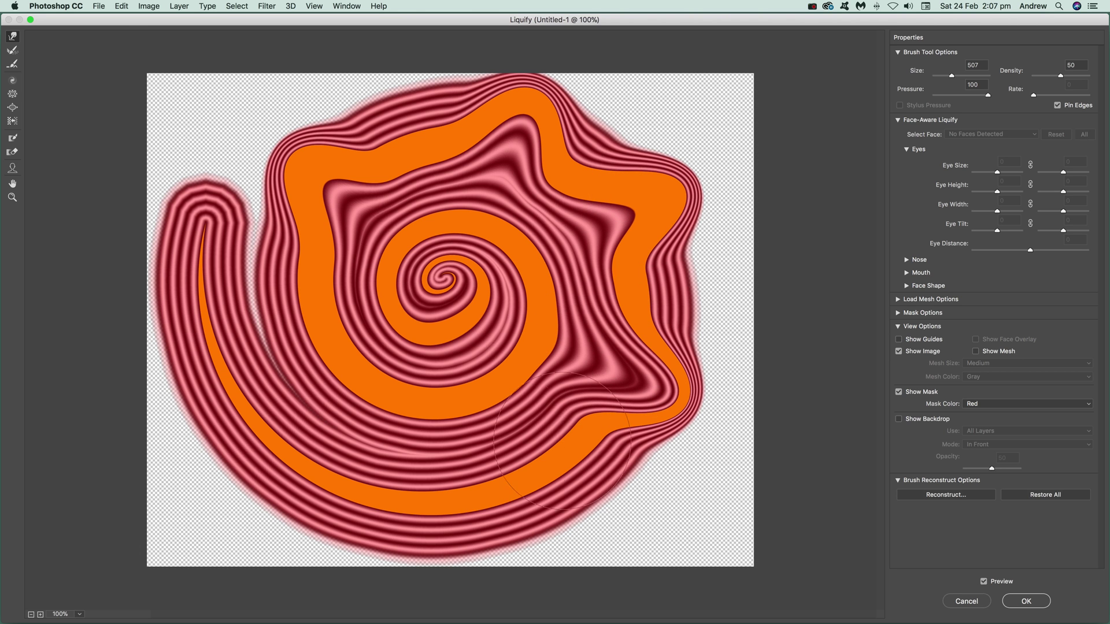
{"action": "left_click_drag", "start_coordinate": [503, 404], "coordinate": [636, 540]}
{"action": "left_click_drag", "start_coordinate": [370, 416], "coordinate": [289, 480]}
{"action": "mouse_move", "coordinate": [162, 323]}
{"action": "left_mouse_down"}
{"action": "mouse_move", "coordinate": [191, 352]}
{"action": "mouse_move", "coordinate": [231, 347]}
{"action": "left_mouse_up"}
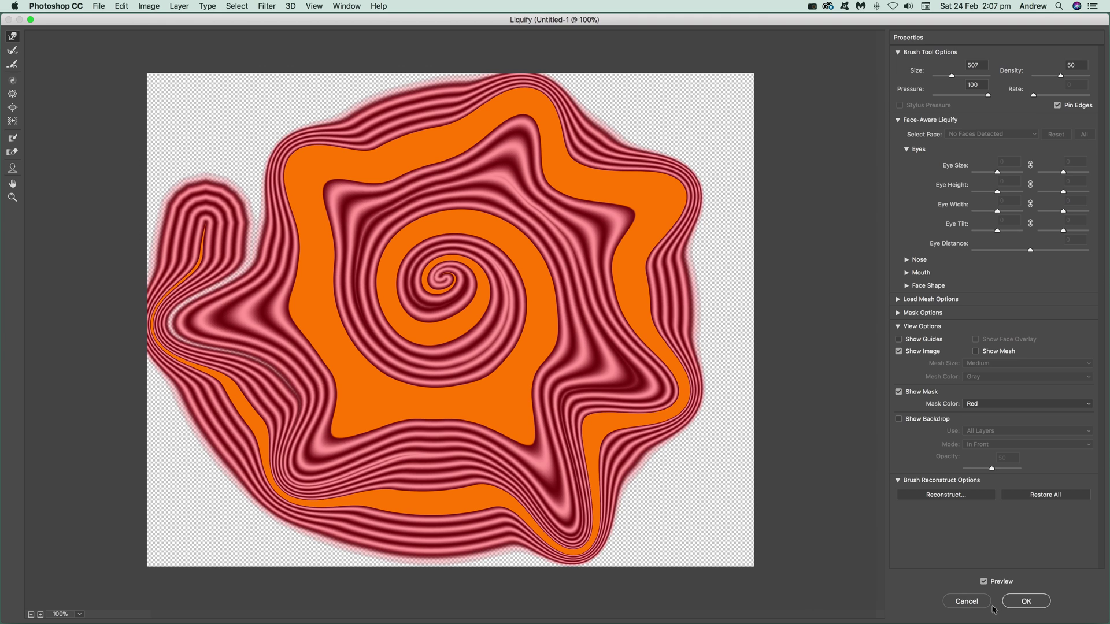
{"action": "left_click", "coordinate": [1026, 601]}
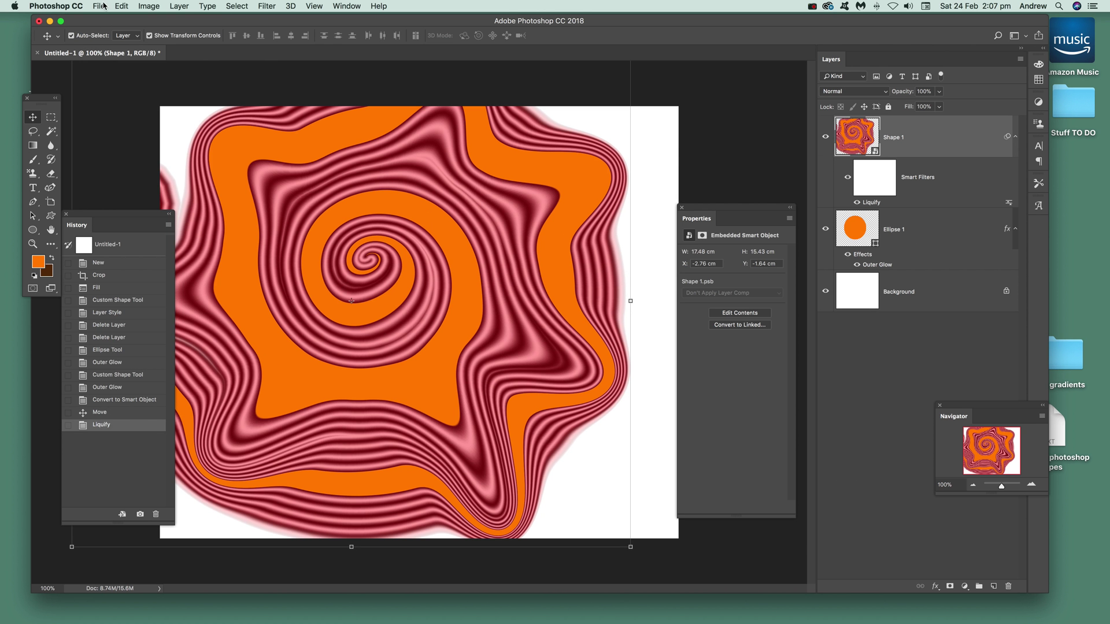
Step: Distort the liquified spiral into a tilted oval swirl and move it right to X 0.63 cm, Y −1.07 cm
{"action": "left_click", "coordinate": [122, 6]}
{"action": "mouse_move", "coordinate": [136, 248]}
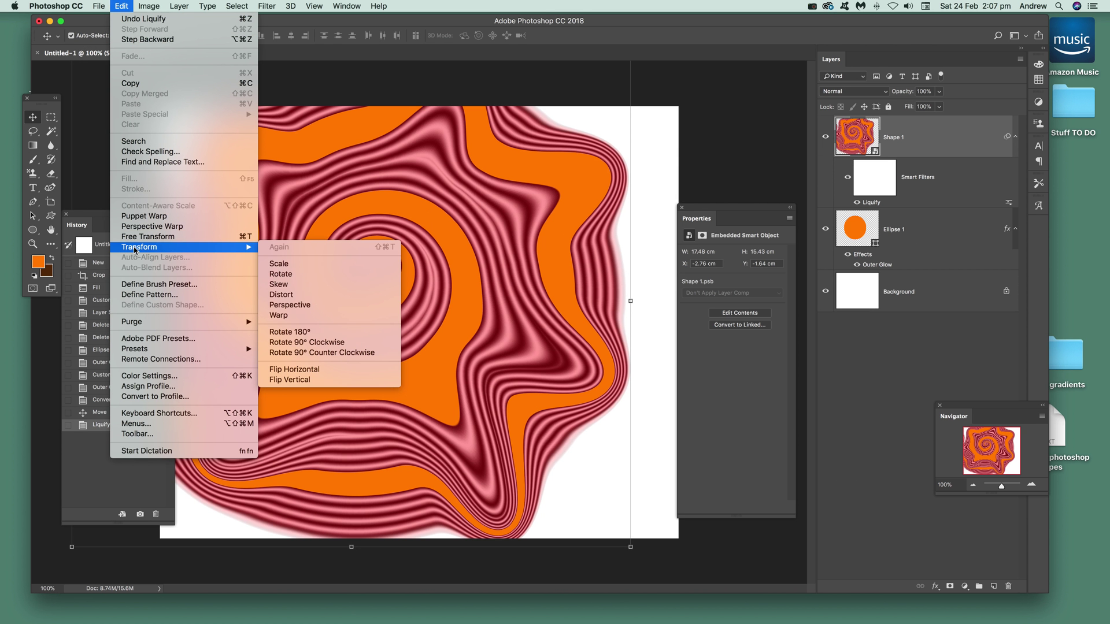
{"action": "left_click", "coordinate": [284, 305]}
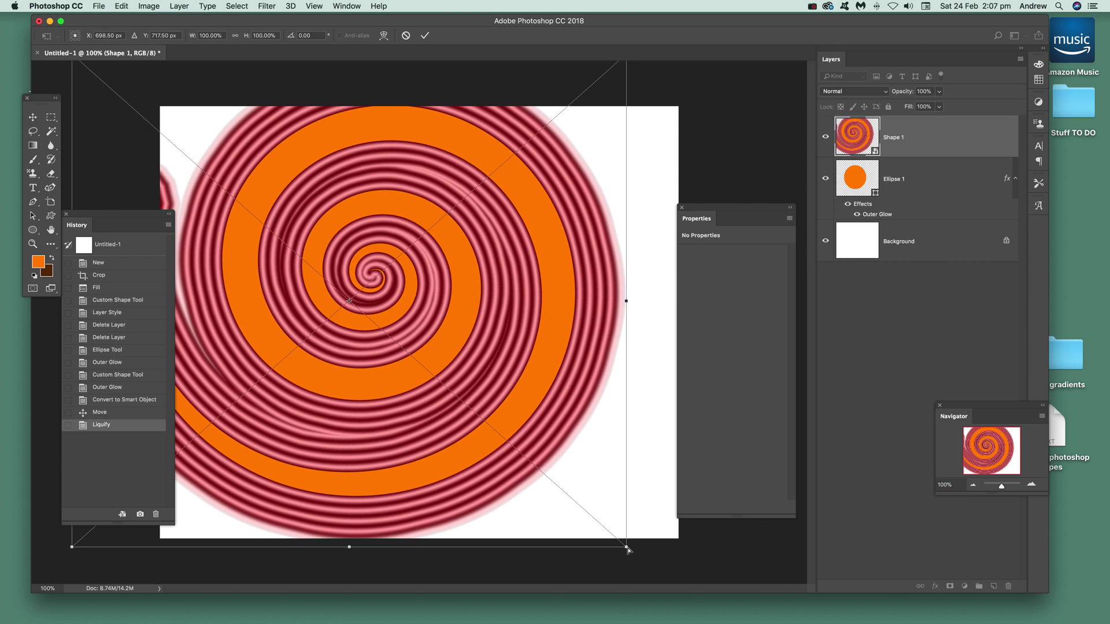
{"action": "left_click_drag", "start_coordinate": [626, 547], "coordinate": [286, 503]}
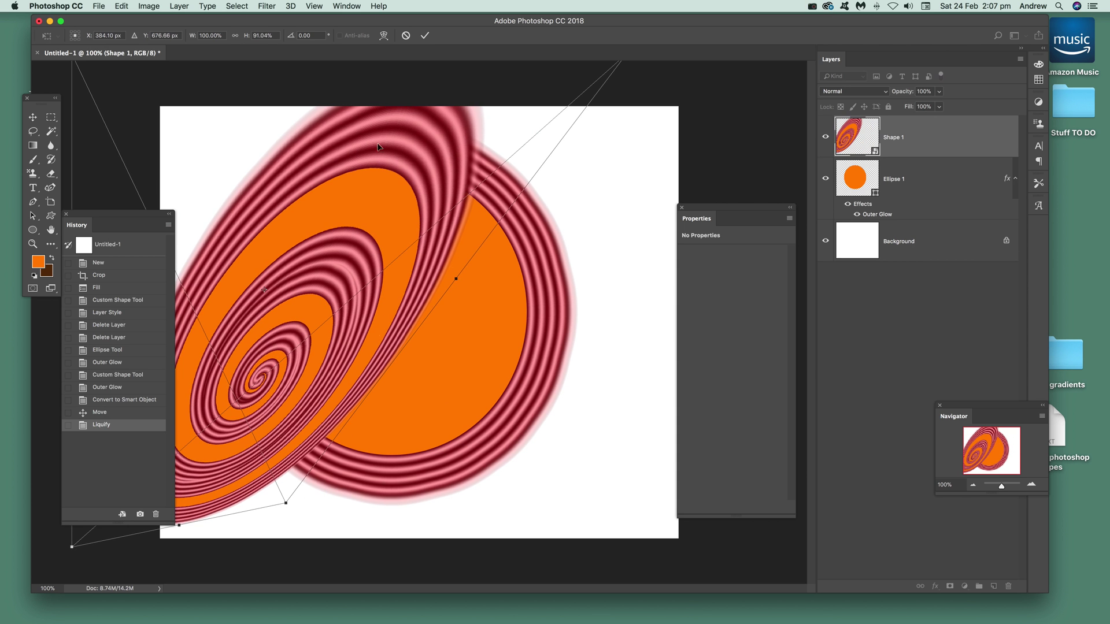
{"action": "left_click", "coordinate": [424, 36]}
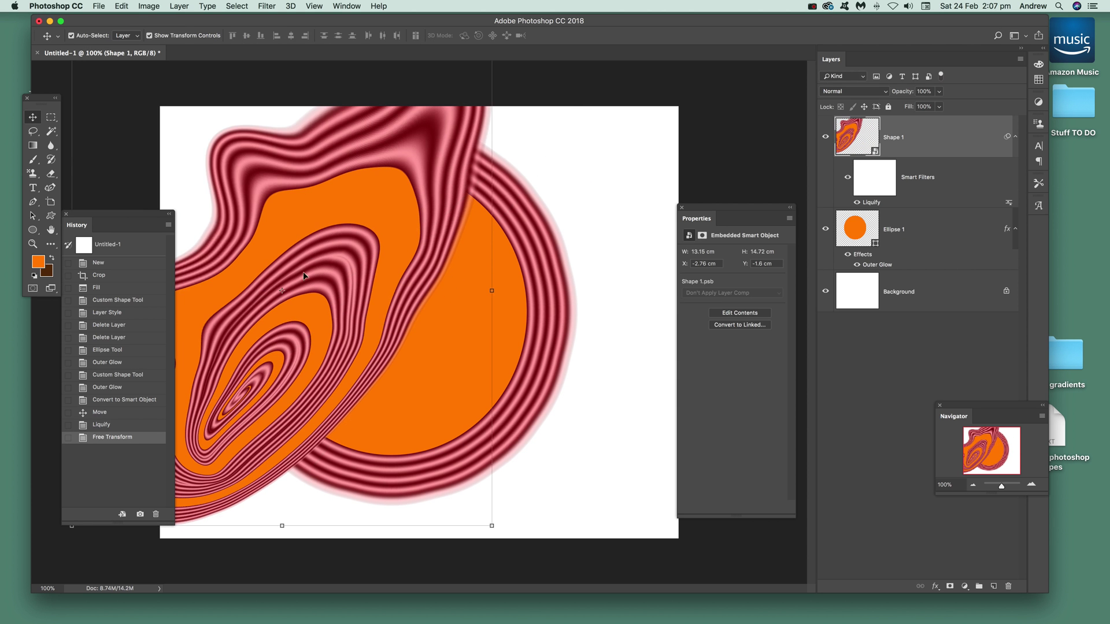
{"action": "left_click_drag", "start_coordinate": [303, 276], "coordinate": [423, 296]}
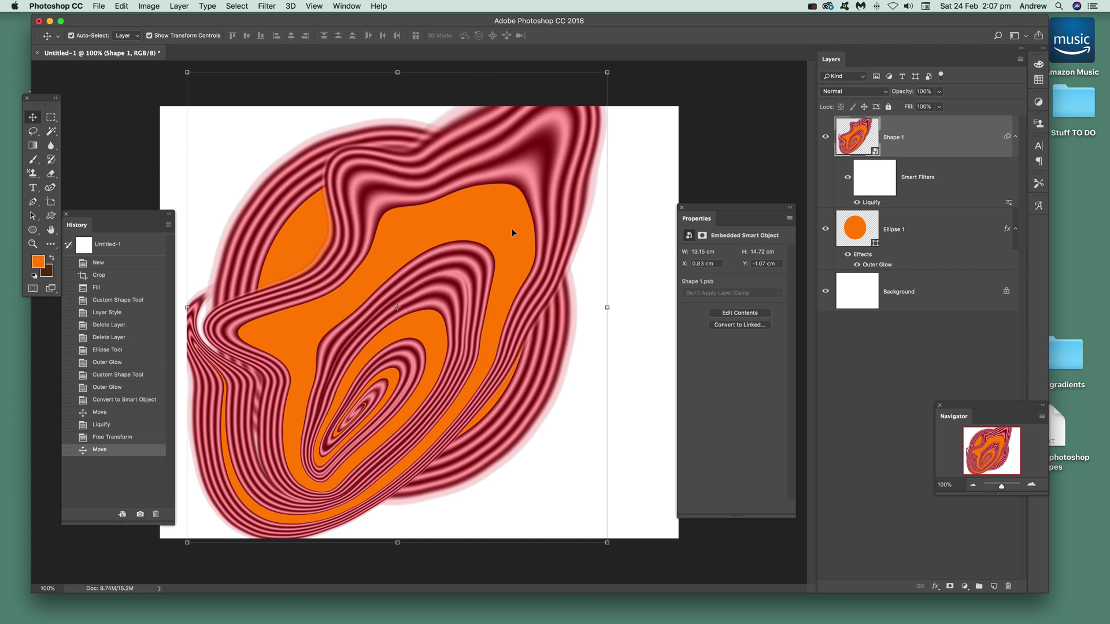